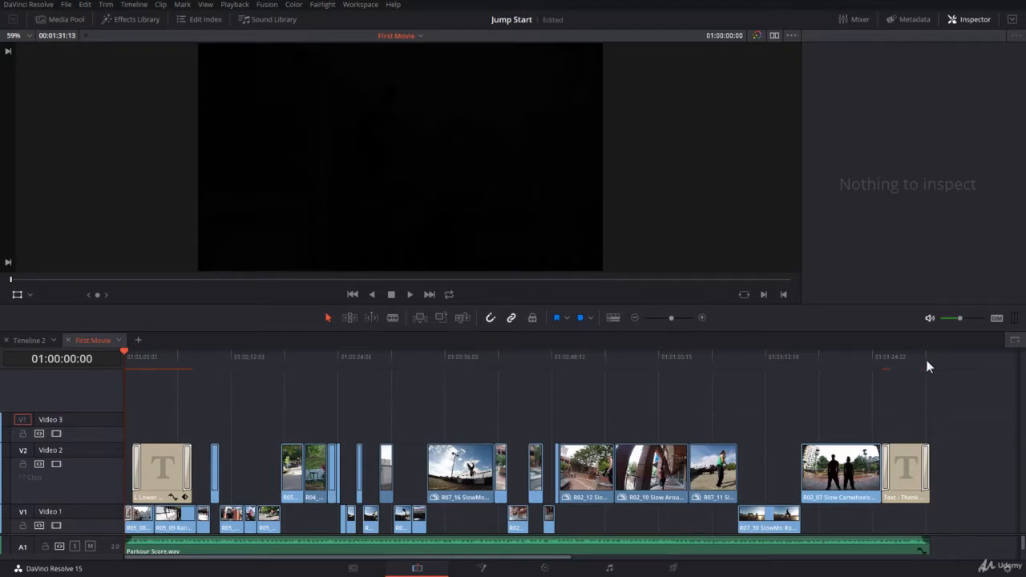
# - Insert a copy of the R02_07 Slow Cartwheels clip at the start of the timeline, pushing everything else back, and place it on Video 1
pyautogui.click(819, 473)
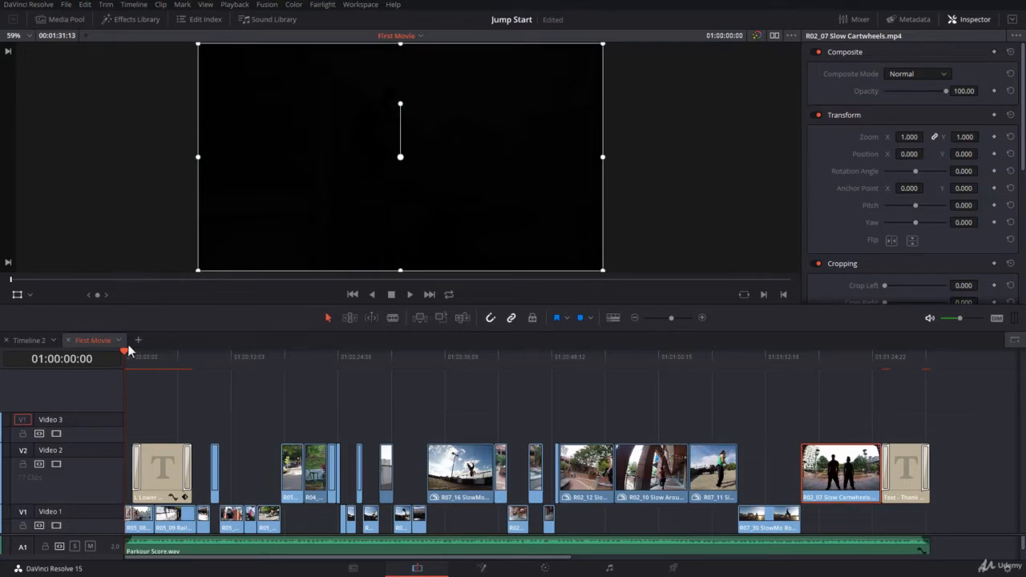
pyautogui.moveTo(124, 357); pyautogui.dragTo(164, 364)
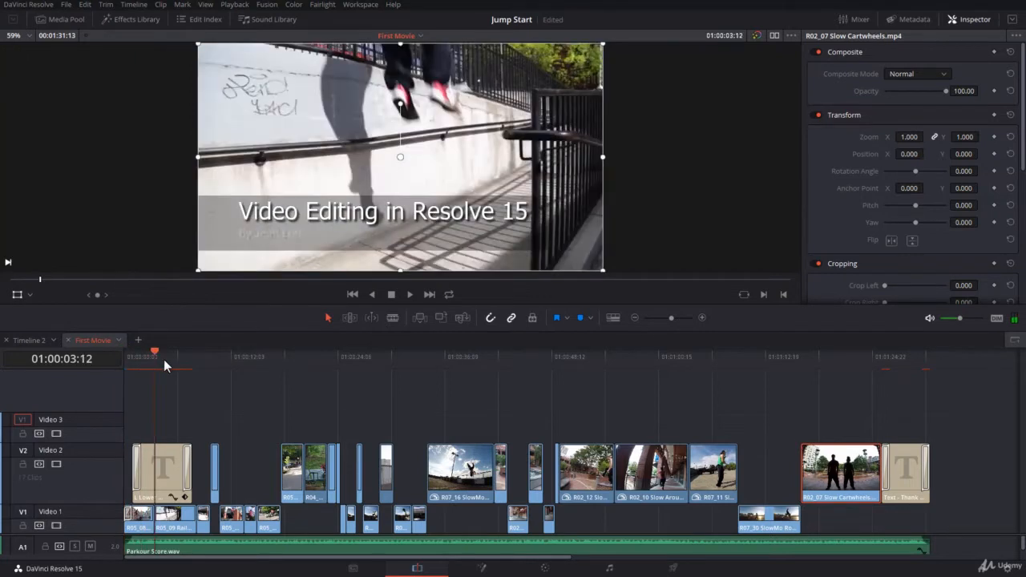
pyautogui.press('Home')
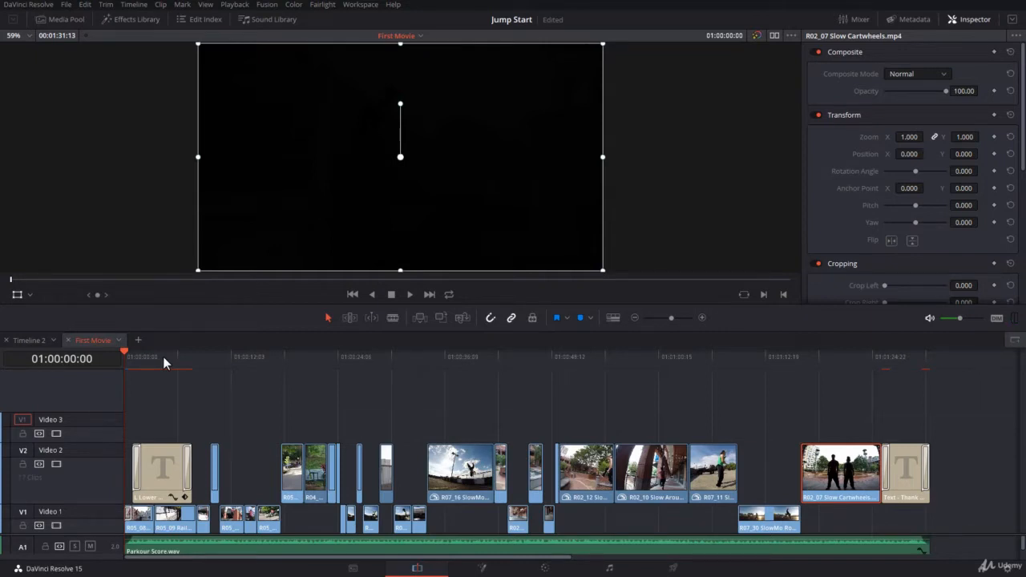
pyautogui.hotkey('ctrl', 'shift', 'v')
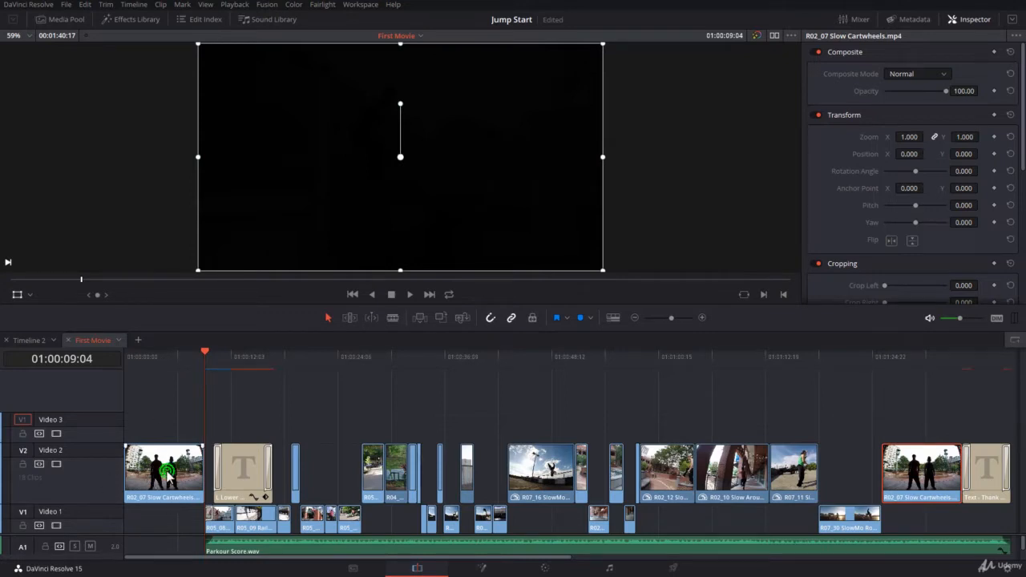
pyautogui.moveTo(160, 468); pyautogui.dragTo(168, 514)
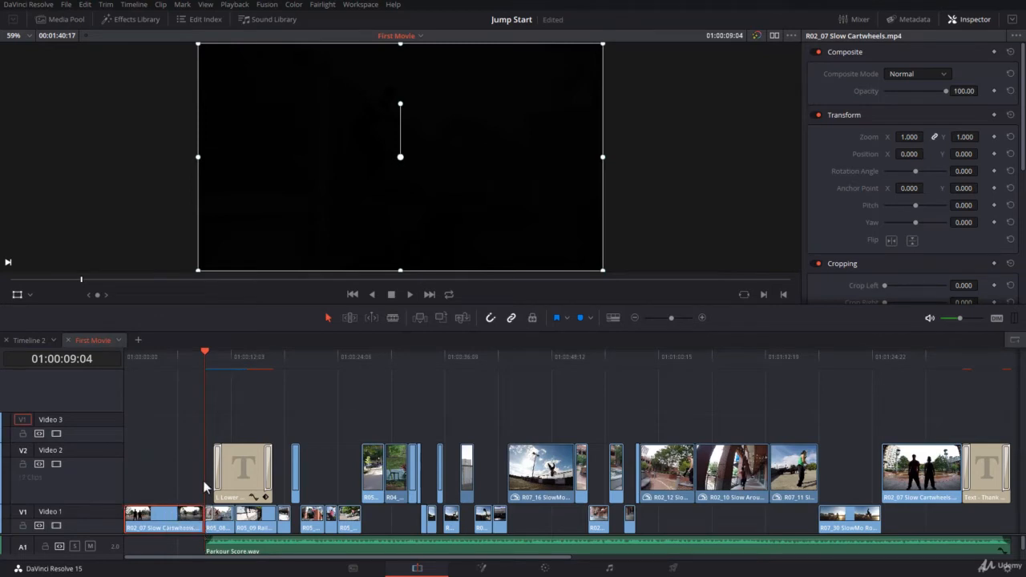
# - Duplicate the R07_11 SlowMo Roof Backflip clip to the start of Video 2 and the R07_16 SlowMo Roof Railing Flip clip to the start of Video 3
pyautogui.click(783, 482)
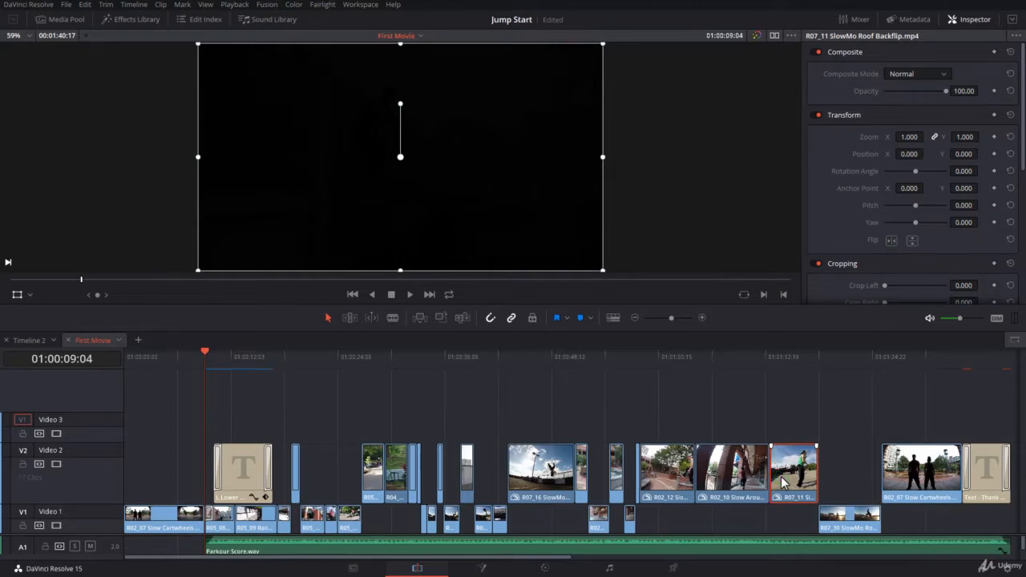
pyautogui.moveTo(782, 481); pyautogui.dragTo(133, 484)
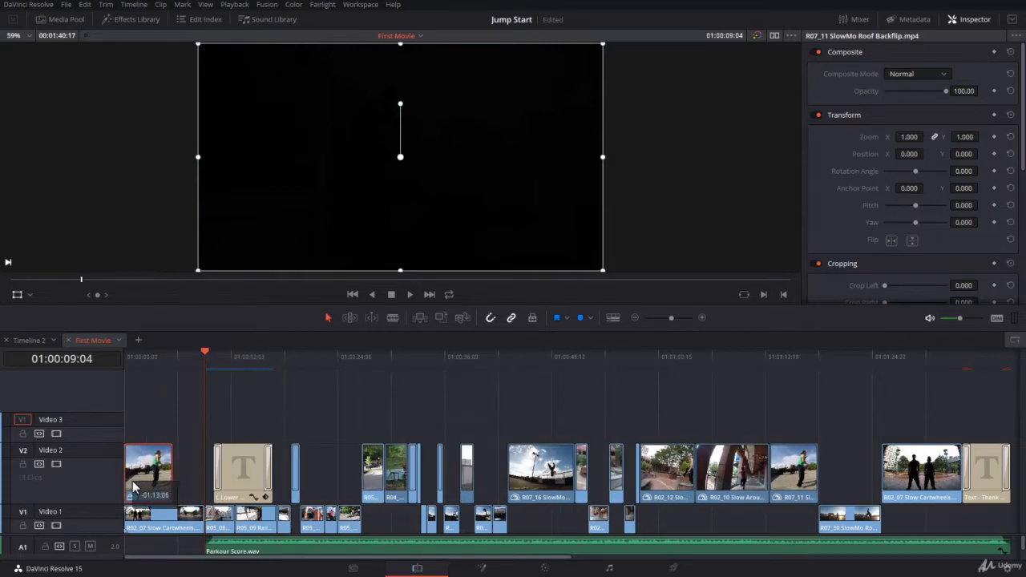
pyautogui.moveTo(99, 442); pyautogui.dragTo(98, 469)
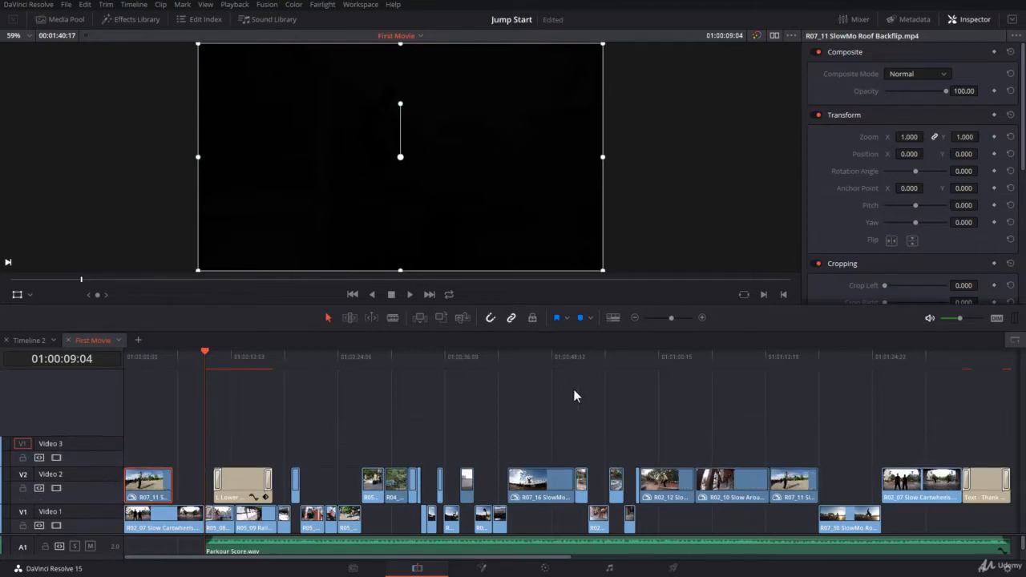
pyautogui.click(547, 480)
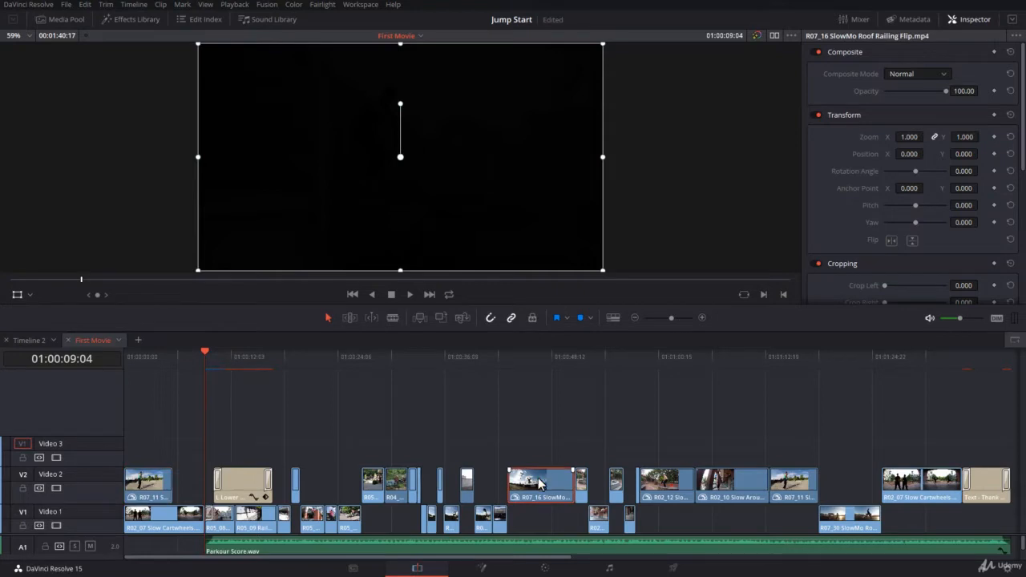
pyautogui.moveTo(538, 478); pyautogui.dragTo(159, 458)
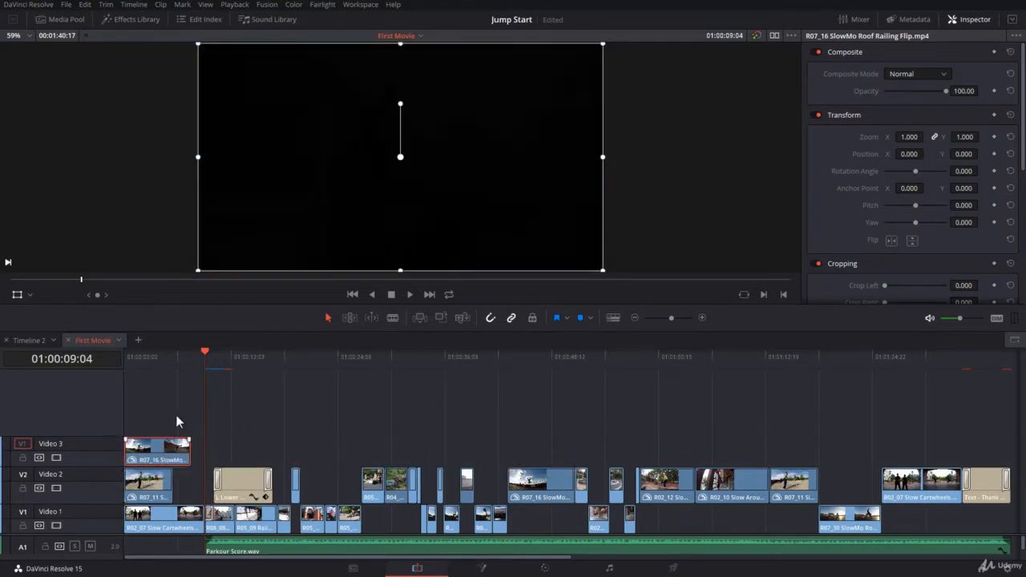
# - Mark the in and out range around the opening Slow Cartwheels clip on Video 1
pyautogui.click(149, 517)
pyautogui.click(174, 362)
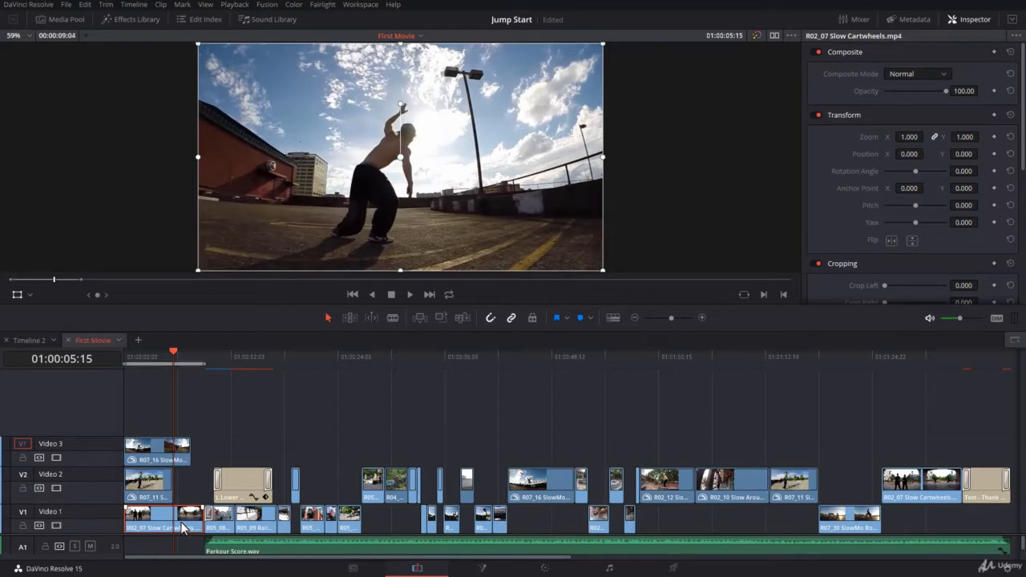
pyautogui.press('x')
pyautogui.click(157, 476)
pyautogui.hotkey('shift', 'z')
pyautogui.hotkey('ctrl', '=')
pyautogui.hotkey('ctrl', '=')
pyautogui.hotkey('ctrl', '=')
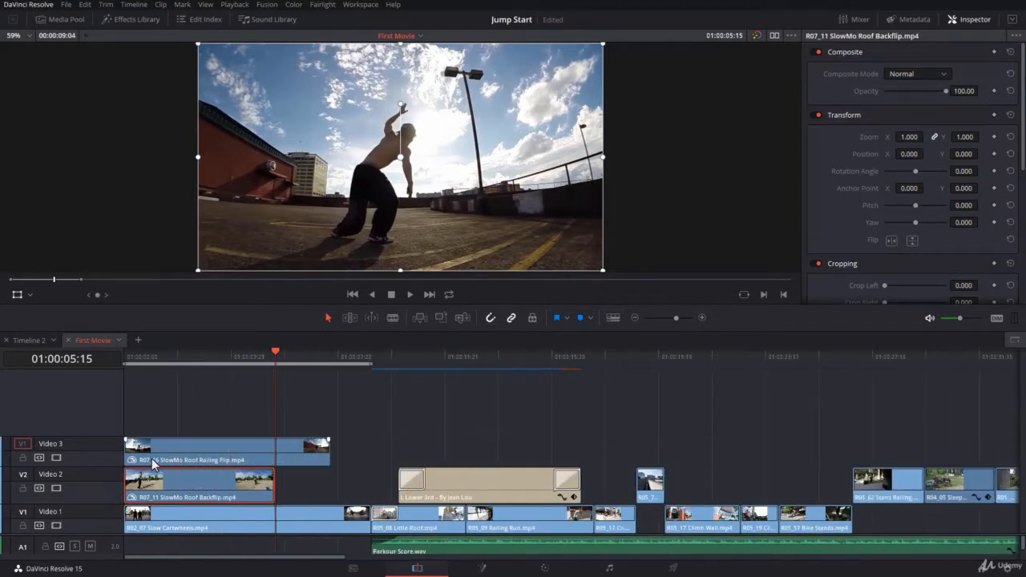
# - Display the retime controls on the opening Roof Backflip and Roof Railing Flip clips
pyautogui.click(327, 523)
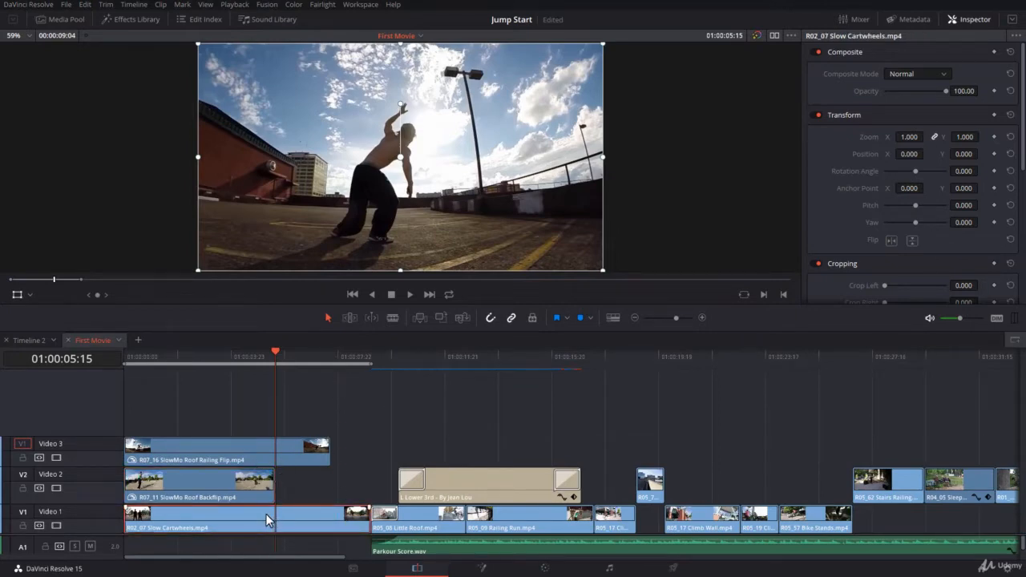
pyautogui.press('Down')
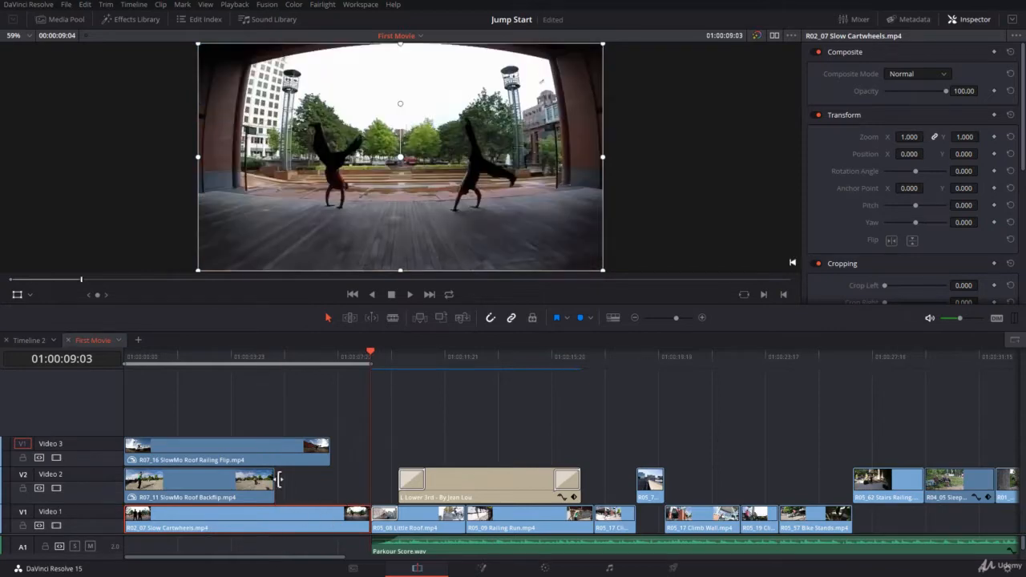
pyautogui.click(249, 485)
pyautogui.keyDown('ctrl'); pyautogui.click(255, 458); pyautogui.keyUp('ctrl')
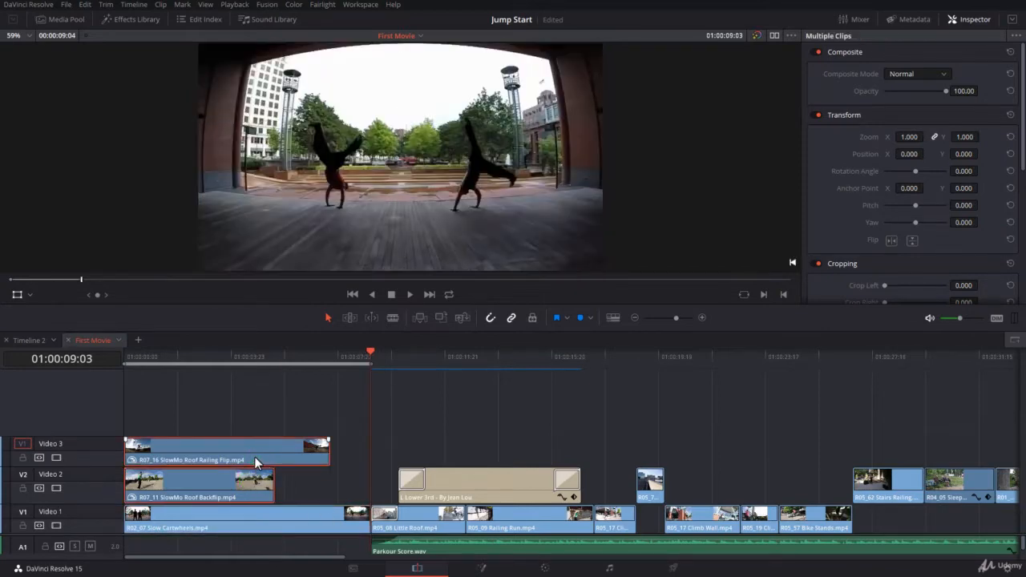
pyautogui.hotkey('ctrl', 'r')
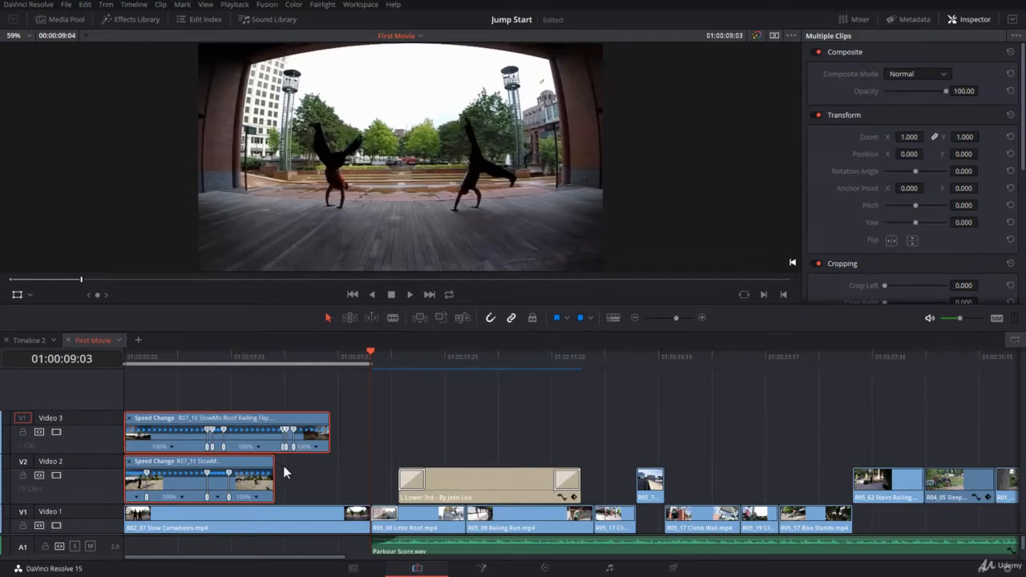
# - Stretch the last speed segment of both retimed clips to the end of the Slow Cartwheels clip
pyautogui.click(281, 468)
pyautogui.moveTo(274, 462); pyautogui.dragTo(368, 465)
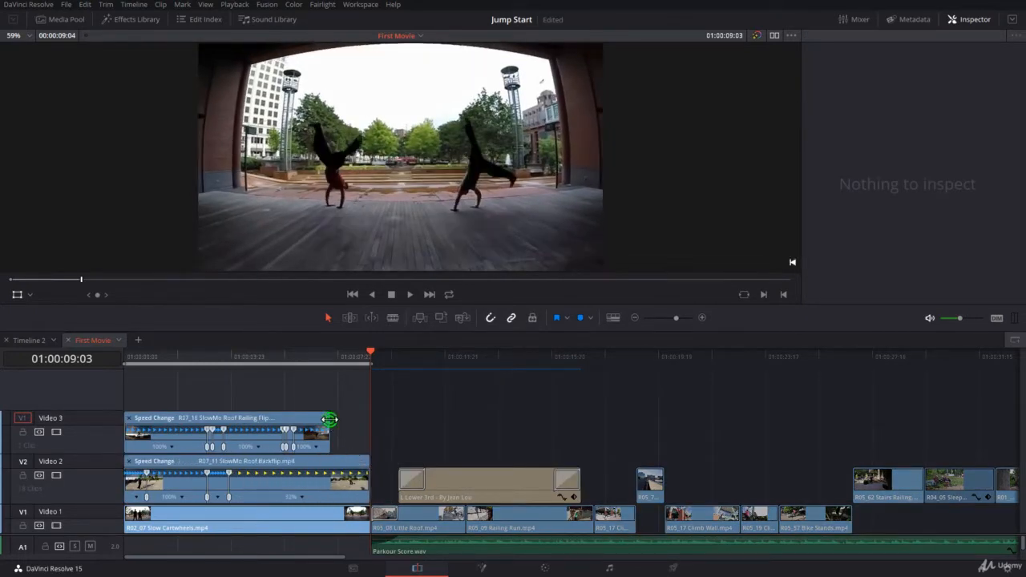
pyautogui.moveTo(328, 419); pyautogui.dragTo(365, 424)
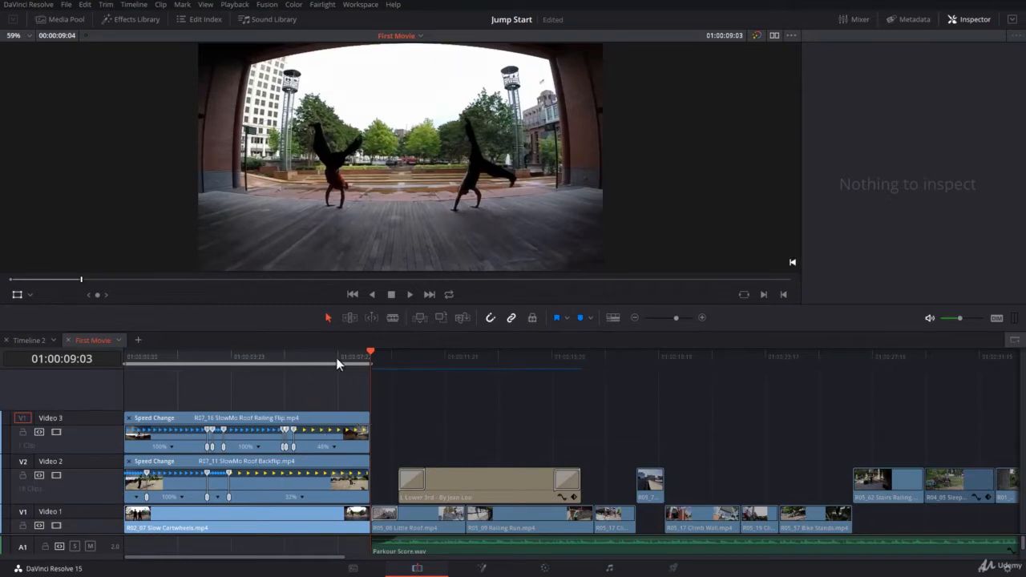
# - Return to the start of the timeline, select the Slow Cartwheels clip and disable tracks Video 3 and Video 2
pyautogui.moveTo(371, 356); pyautogui.dragTo(117, 383)
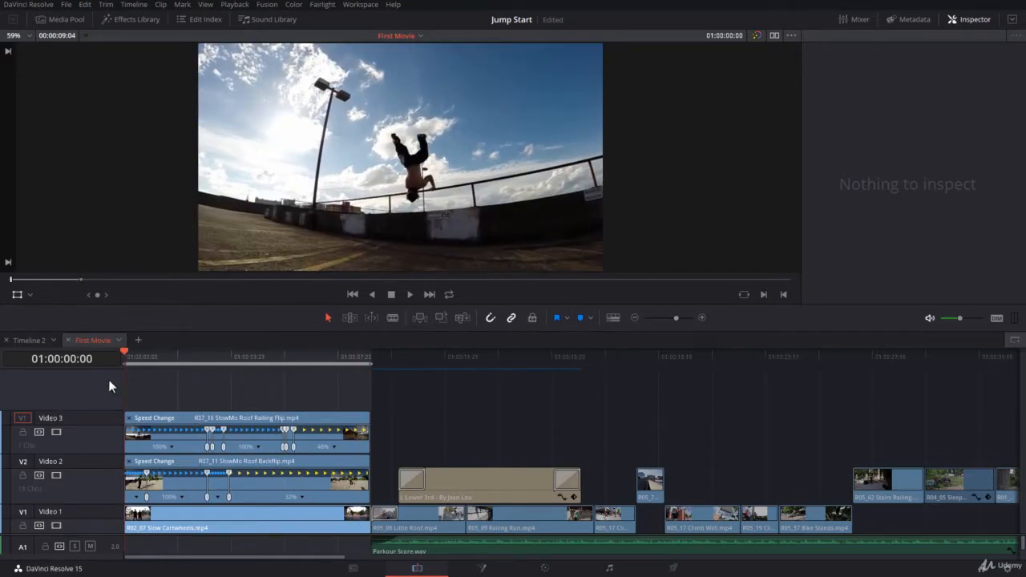
pyautogui.click(413, 420)
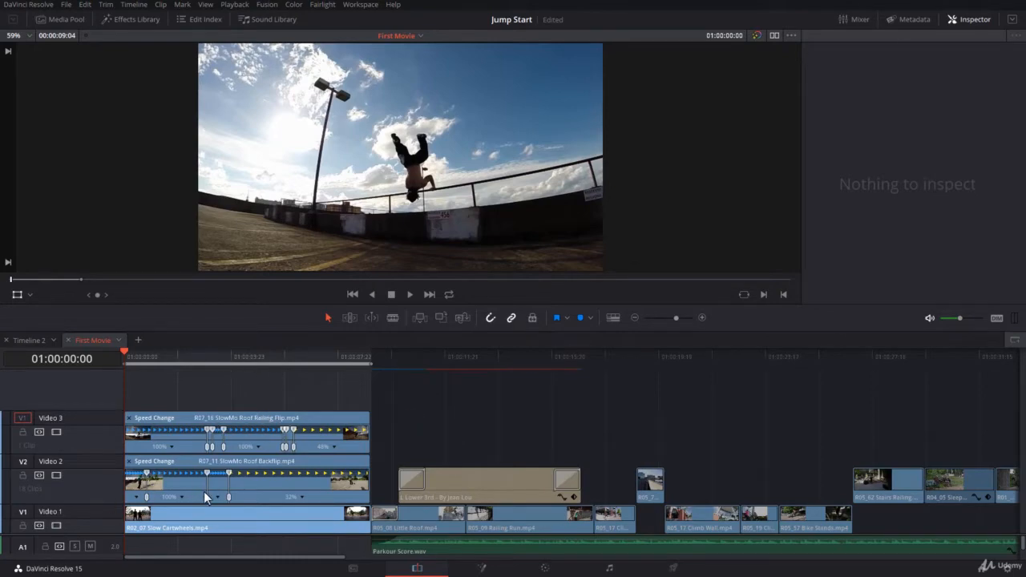
pyautogui.click(211, 525)
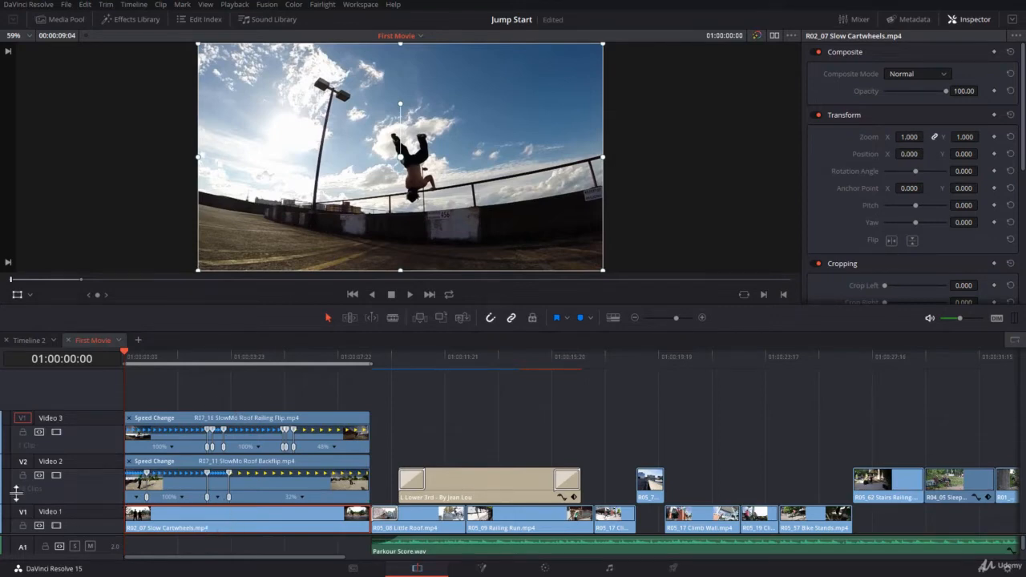
pyautogui.click(56, 432)
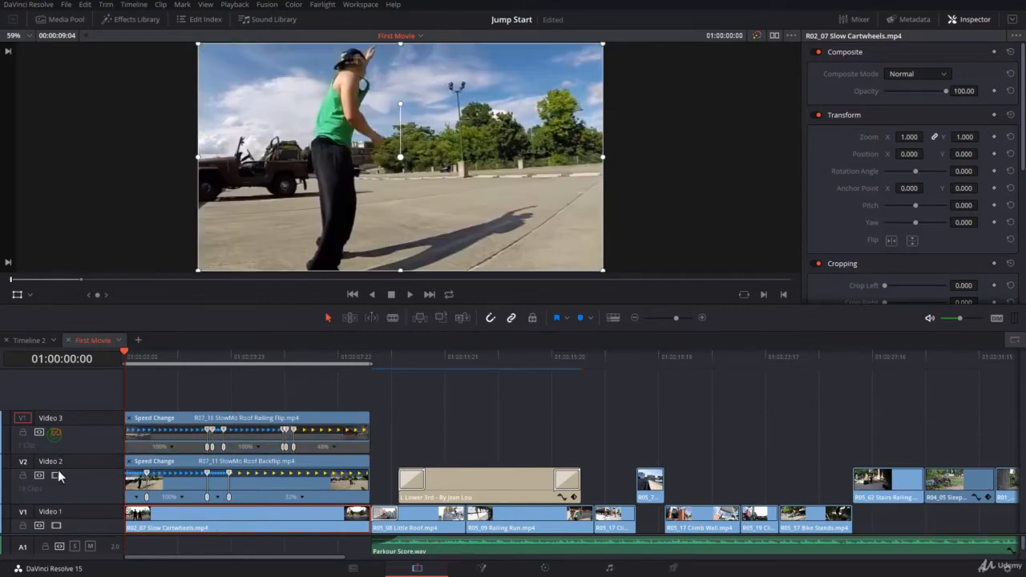
pyautogui.click(56, 475)
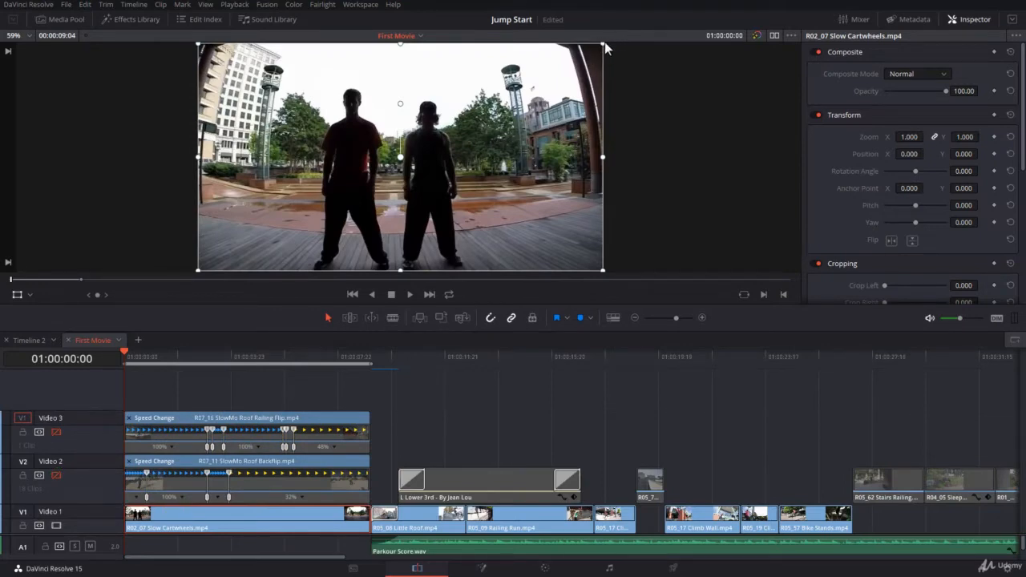
# - Scale the Slow Cartwheels picture to about 0.40 zoom and move it to the frame's upper-left corner, at about X -350, Y 183
pyautogui.moveTo(603, 41); pyautogui.dragTo(486, 112)
pyautogui.moveTo(425, 175); pyautogui.dragTo(324, 127)
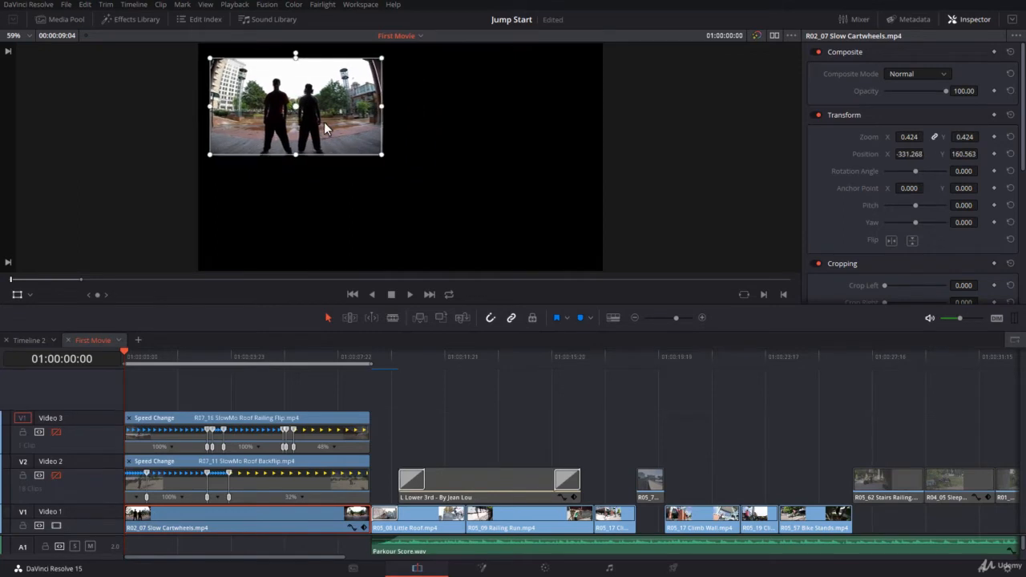
pyautogui.moveTo(380, 156); pyautogui.dragTo(345, 126)
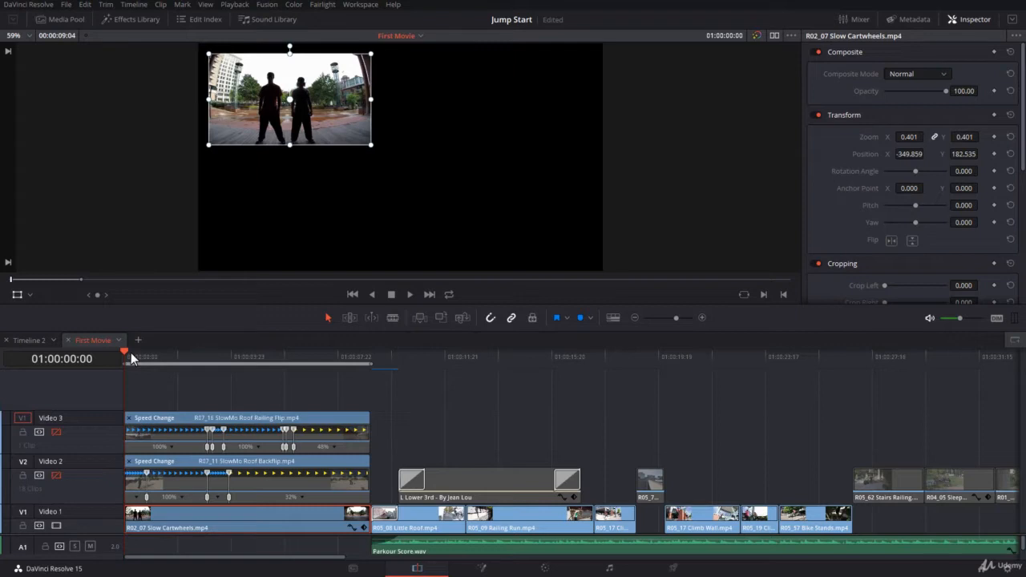
# - Keyframe the Slow Cartwheels clip's current Zoom at 01:00:01:00 and set its Zoom to 0 at the clip's first frame
pyautogui.hotkey('shift', 'Right')
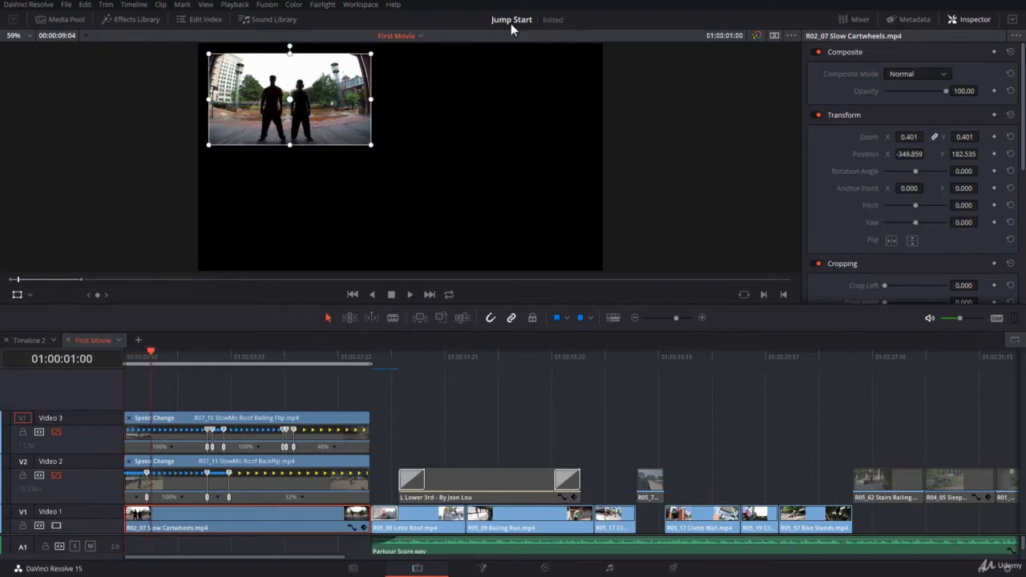
pyautogui.click(994, 137)
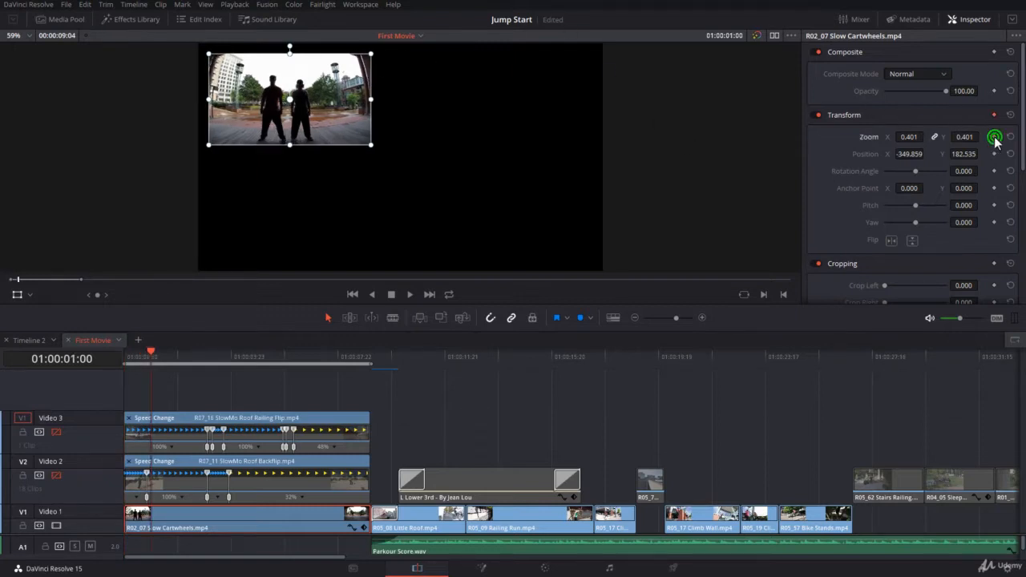
pyautogui.click(152, 353)
pyautogui.moveTo(144, 356); pyautogui.dragTo(88, 356)
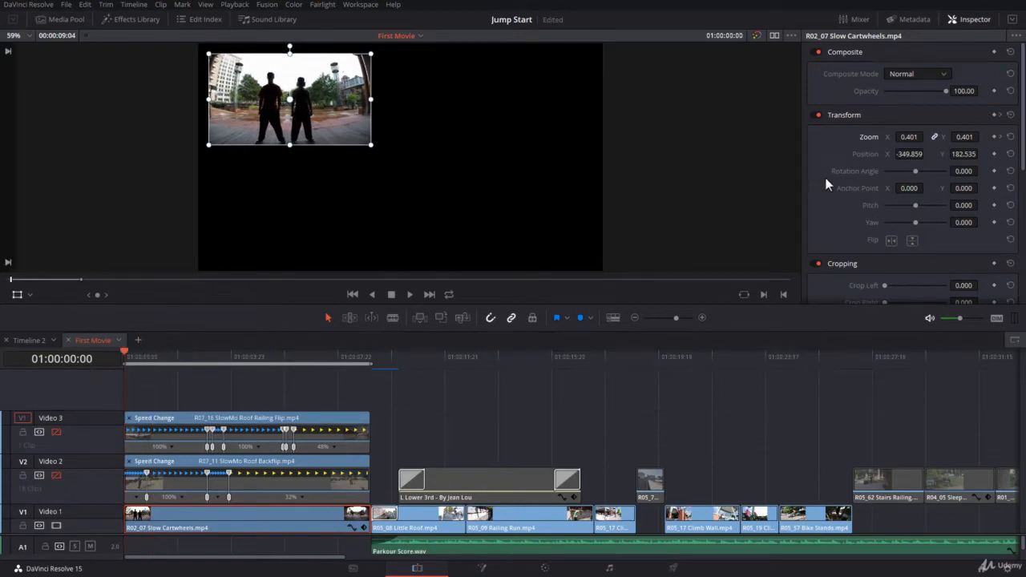
pyautogui.doubleClick(960, 137)
pyautogui.write('0')
pyautogui.press('Return')
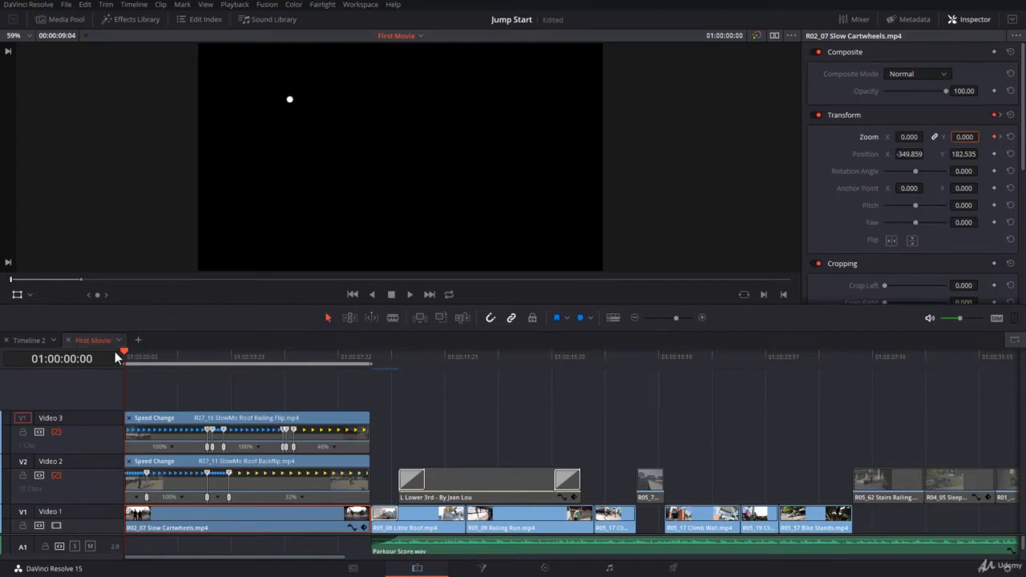
pyautogui.moveTo(122, 357); pyautogui.dragTo(132, 383)
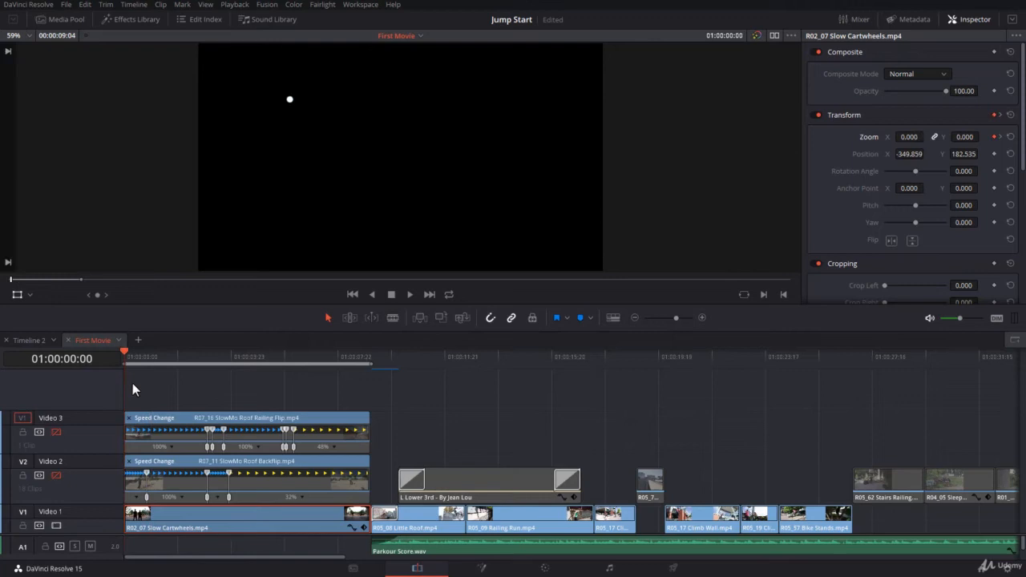
# - Show the Slow Cartwheels clip's Zoom X curve and ease into its second keyframe
pyautogui.click(199, 511)
pyautogui.hotkey('shift', 'c')
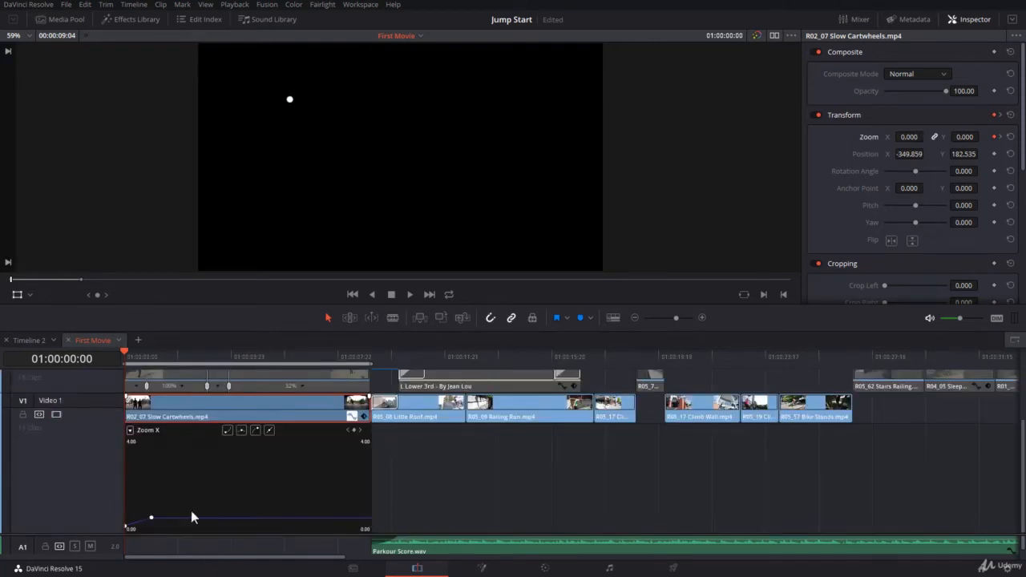
pyautogui.click(151, 515)
pyautogui.click(256, 433)
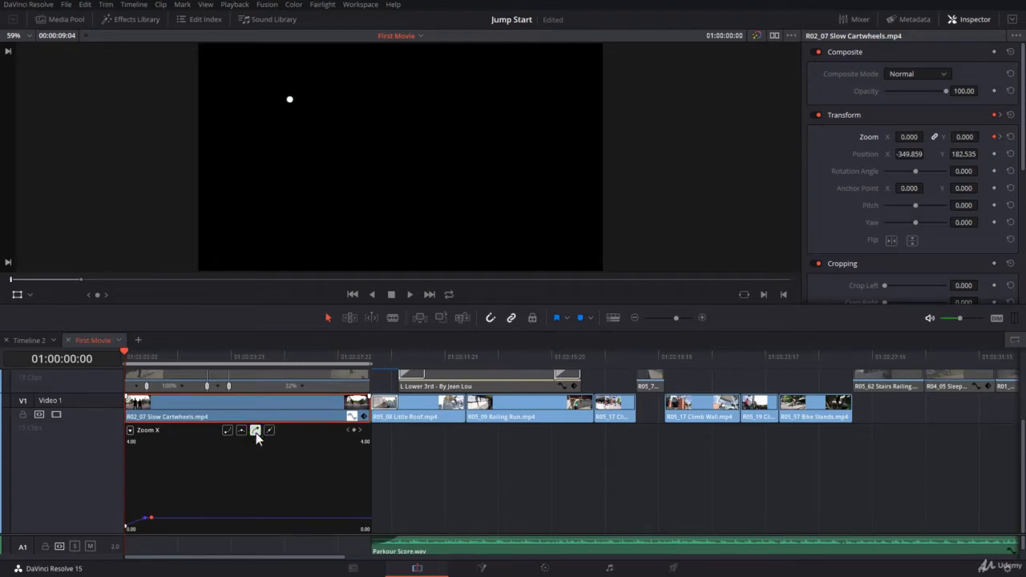
# - Play back the zoom animation from the start, hide the curve editor, and deselect the clip at the timeline's start
pyautogui.moveTo(171, 353); pyautogui.dragTo(101, 362)
pyautogui.press('space')
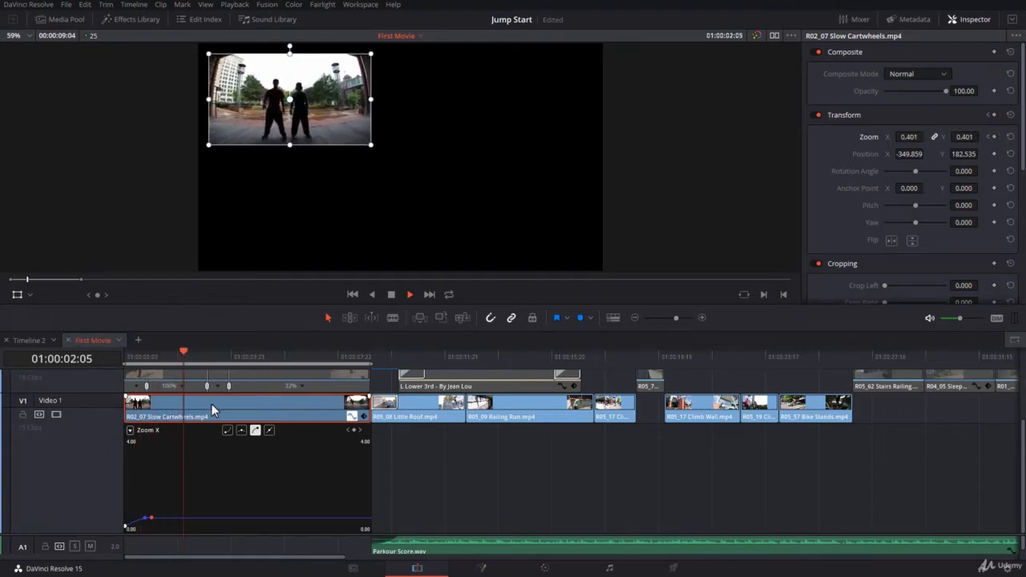
pyautogui.hotkey('shift', 'c')
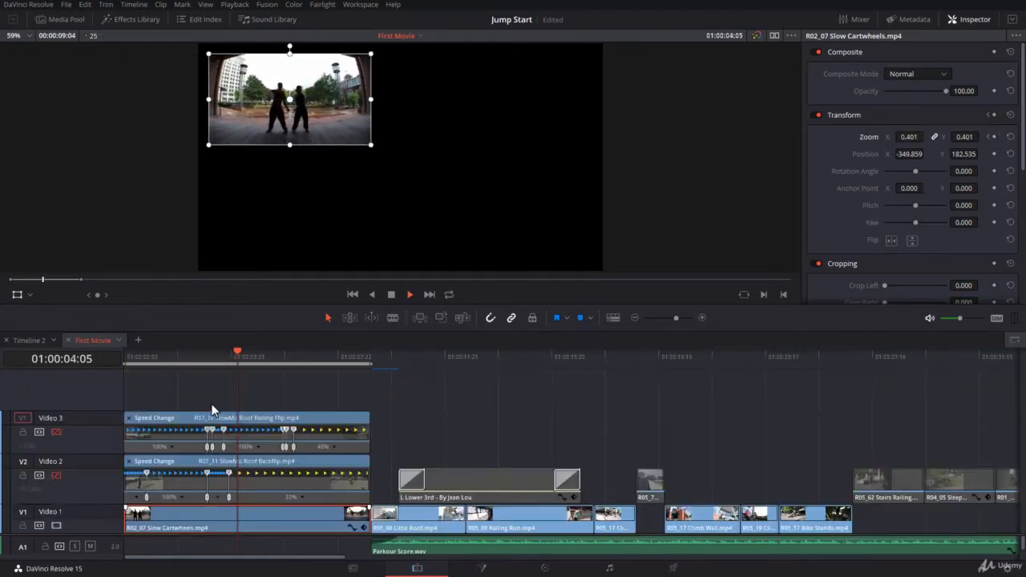
pyautogui.press('Home')
pyautogui.click(246, 377)
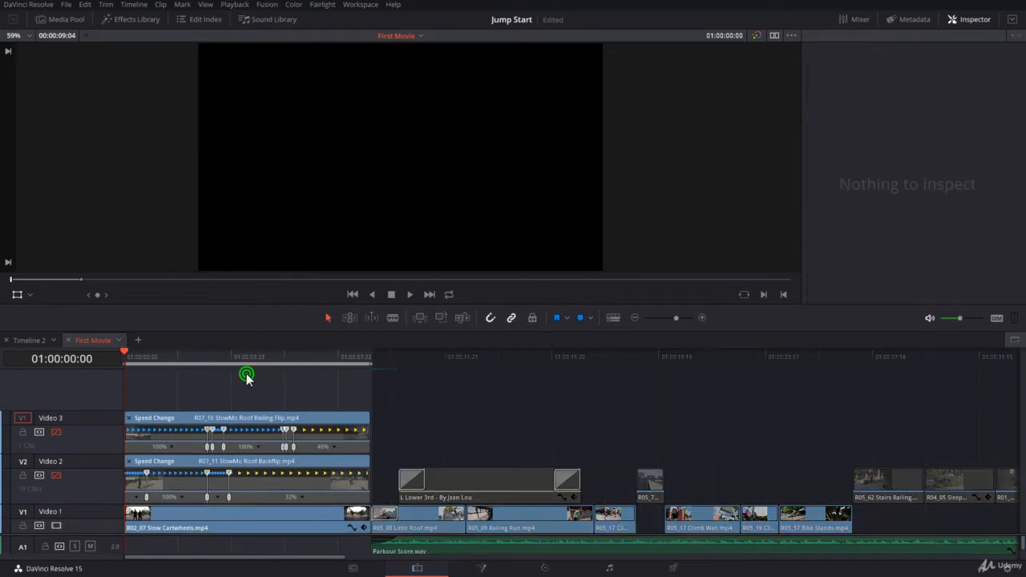
# - Copy the Slow Cartwheels clip on Video 1 with the playhead at 01:00:01:11, leaving nothing selected
pyautogui.moveTo(244, 359); pyautogui.dragTo(163, 363)
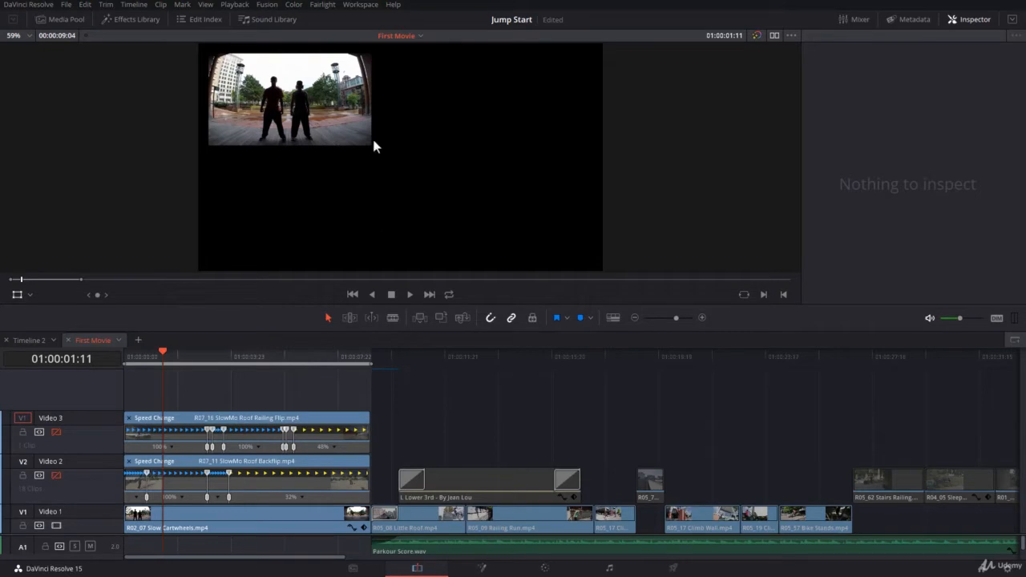
pyautogui.rightClick(232, 518)
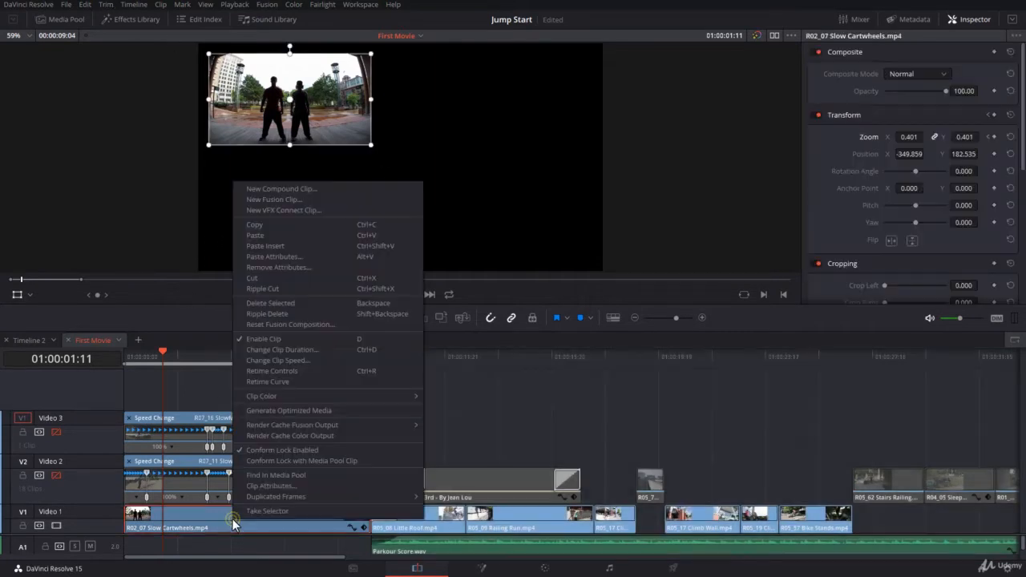
pyautogui.click(284, 226)
pyautogui.click(275, 401)
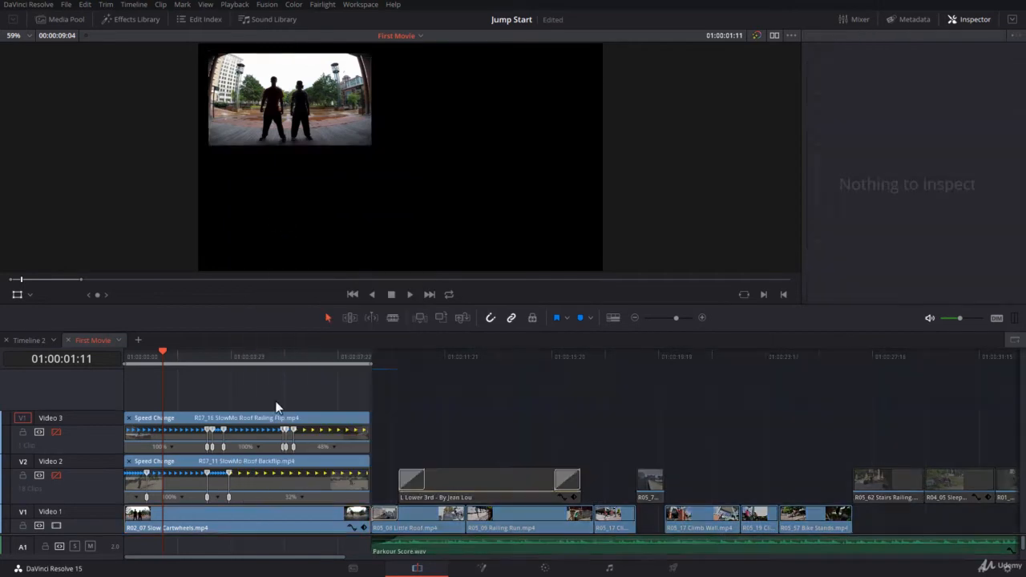
# - Enable the Video 2 track and scale the Roof Backflip picture down around the frame's centre to well under half size
pyautogui.click(270, 461)
pyautogui.scroll(-3, 908, 220)
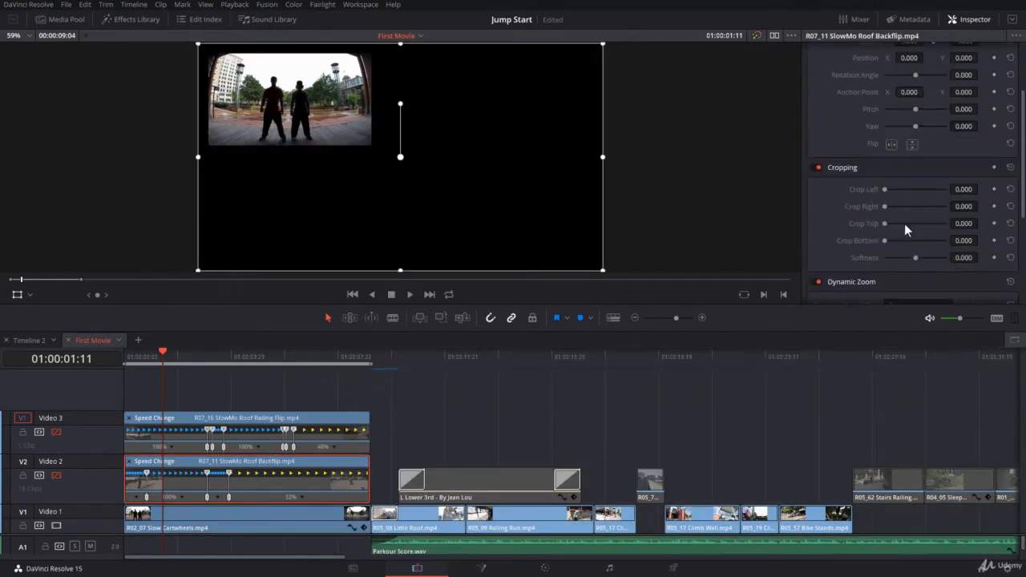
pyautogui.scroll(-2, 898, 227)
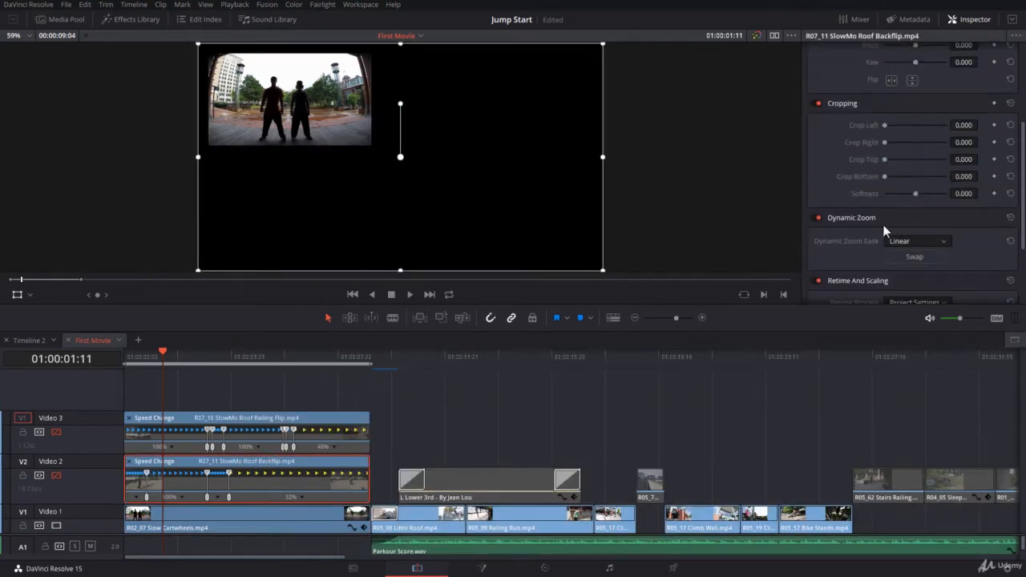
pyautogui.click(56, 475)
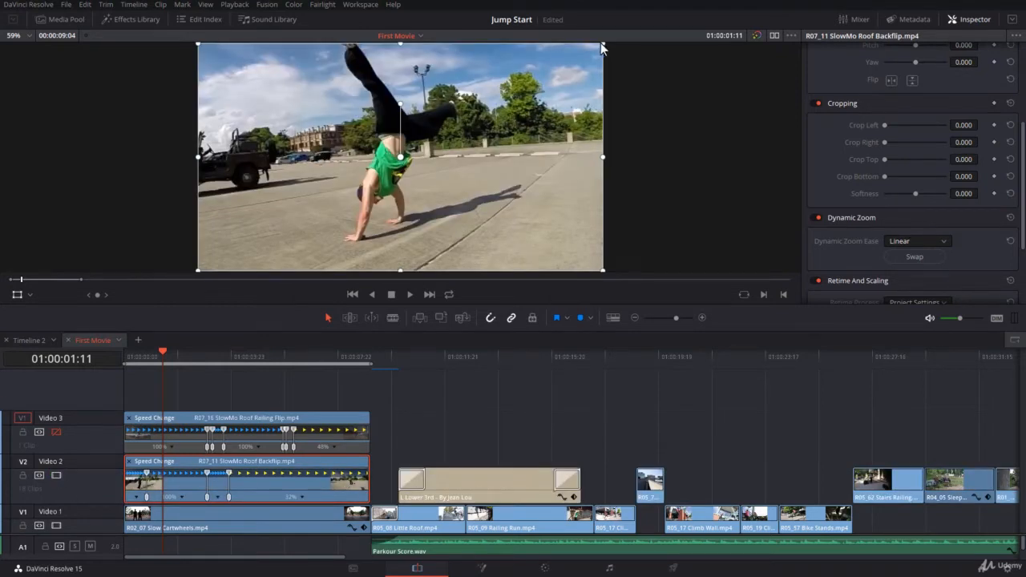
pyautogui.moveTo(601, 45); pyautogui.dragTo(476, 129)
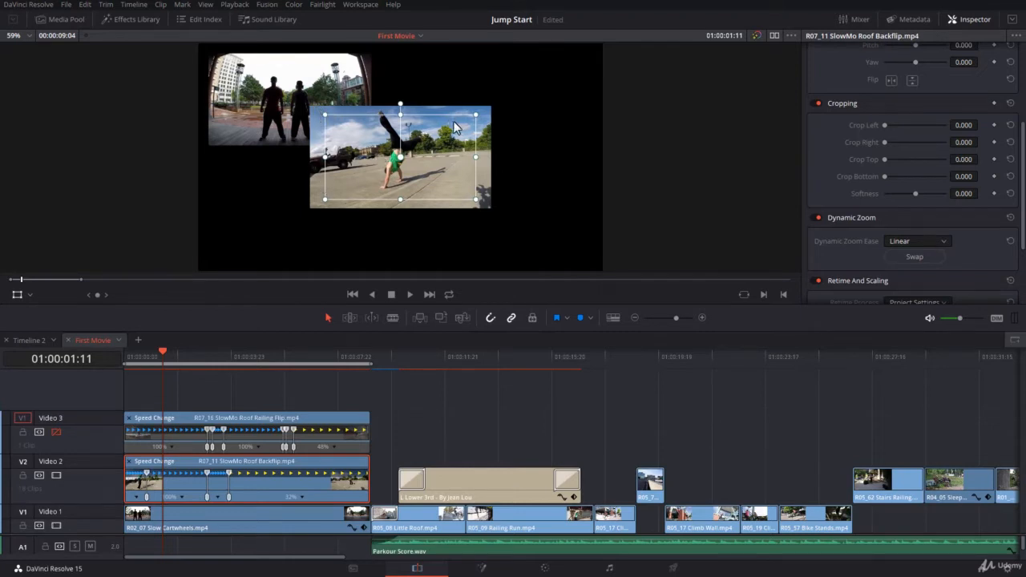
# - Turn off Dynamic Zoom for the Roof Backflip clip and enable the Video 3 track
pyautogui.scroll(2, 842, 149)
pyautogui.scroll(-3, 842, 152)
pyautogui.scroll(-2, 841, 152)
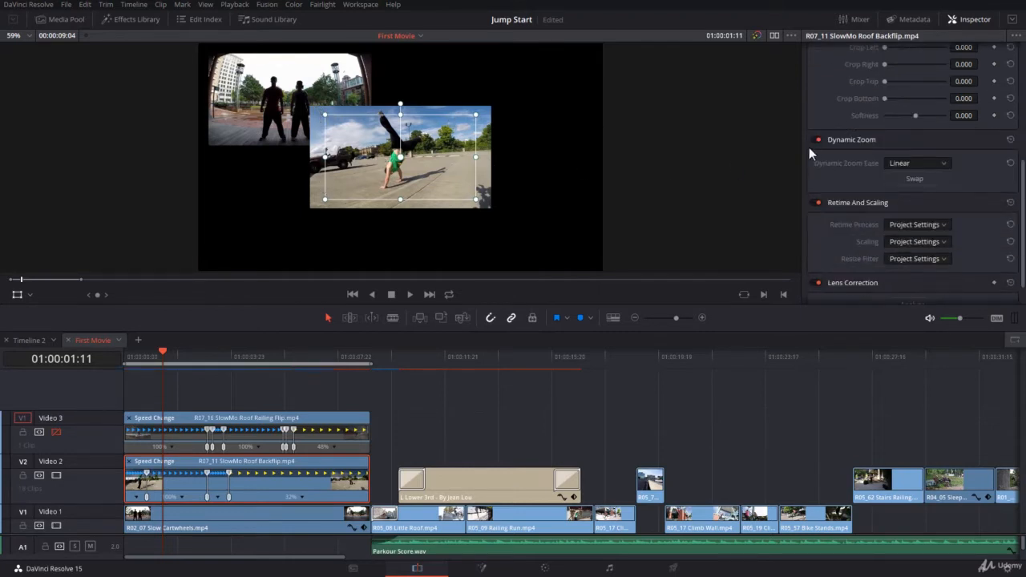
pyautogui.click(816, 140)
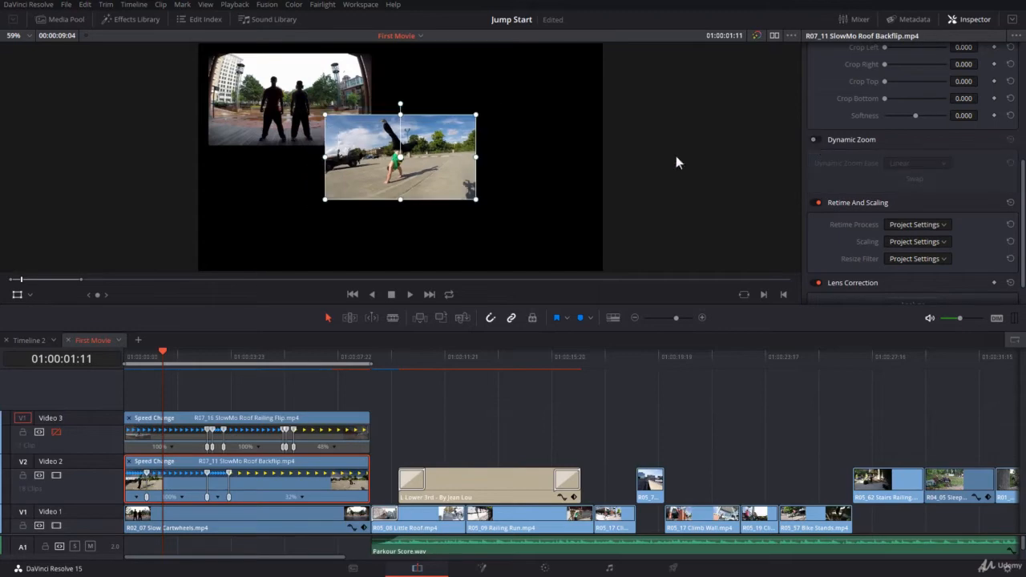
pyautogui.click(213, 406)
pyautogui.click(55, 431)
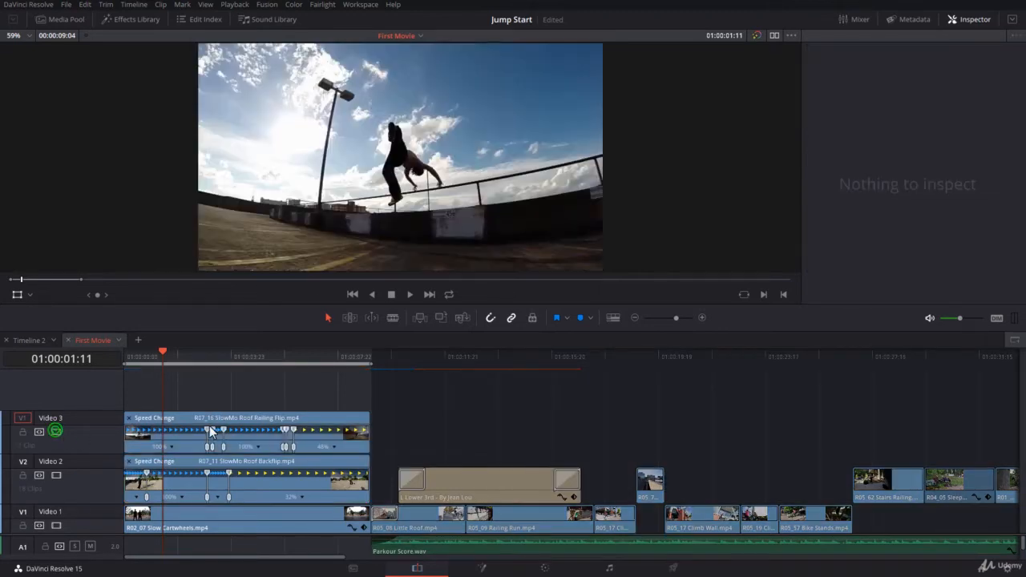
# - Paste only the Zoom attribute from Slow Cartwheels onto the Roof Railing Flip and Roof Backflip clips, maintaining keyframe timing
pyautogui.click(227, 417)
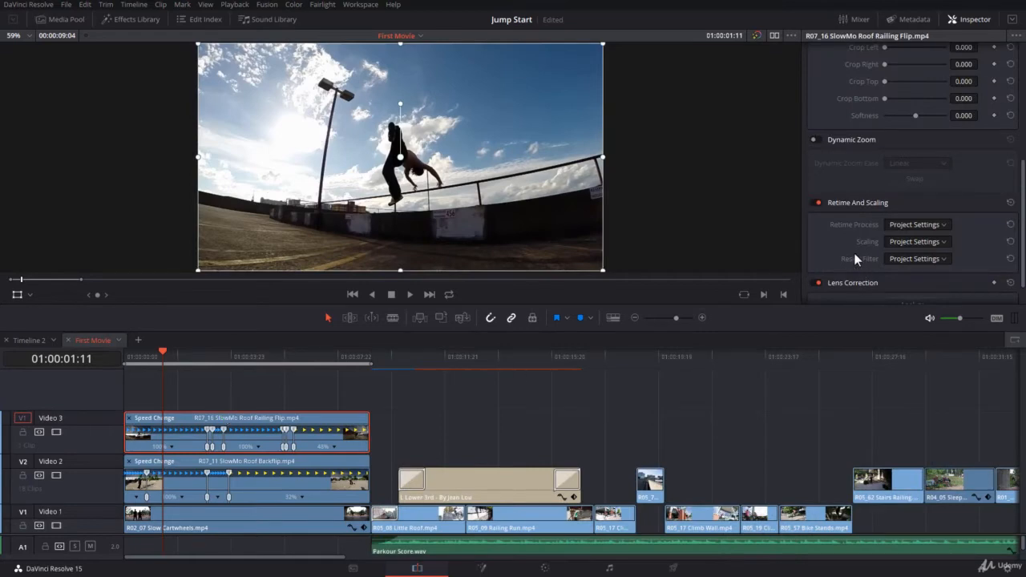
pyautogui.keyDown('ctrl'); pyautogui.click(282, 486); pyautogui.keyUp('ctrl')
pyautogui.rightClick(282, 486)
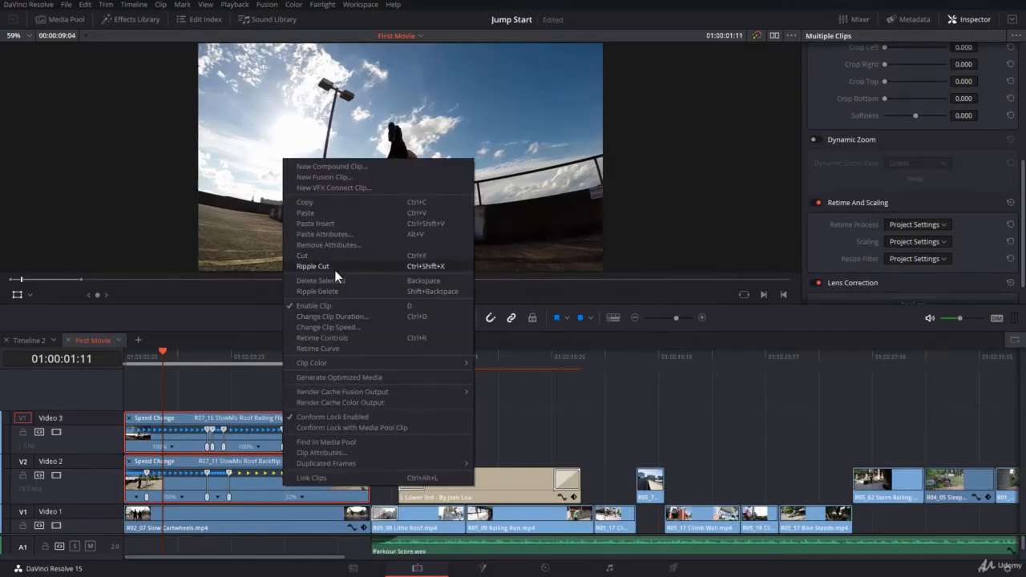
pyautogui.click(343, 233)
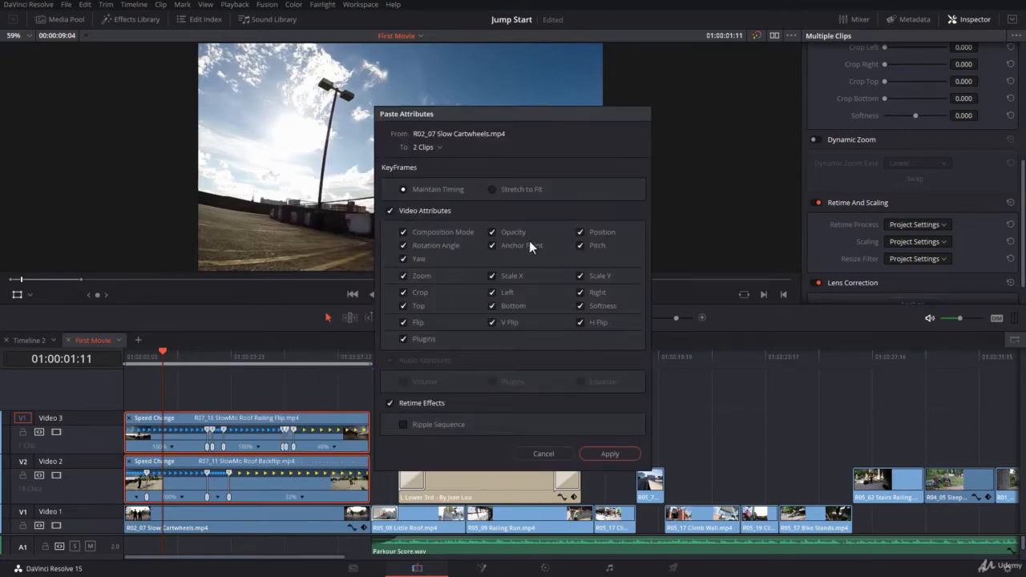
pyautogui.click(389, 211)
pyautogui.click(404, 276)
pyautogui.click(609, 454)
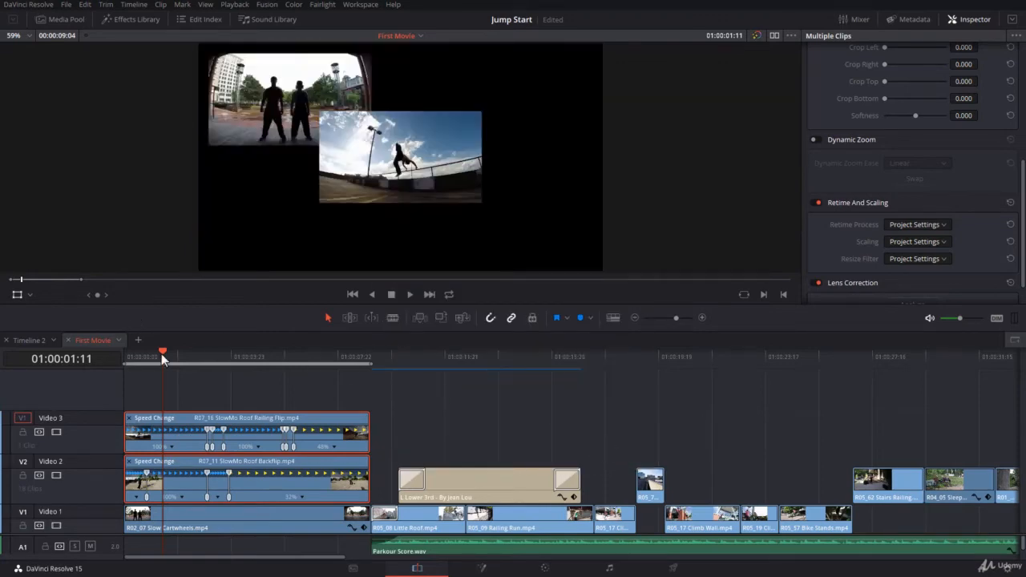
# - At 01:00:01:16, move the Railing Flip picture to the frame's upper-right, about X 308, Y 179, and the Backflip picture below Slow Cartwheels
pyautogui.moveTo(162, 353)
pyautogui.mouseDown()
pyautogui.moveTo(106, 354)
pyautogui.moveTo(168, 364)
pyautogui.mouseUp()
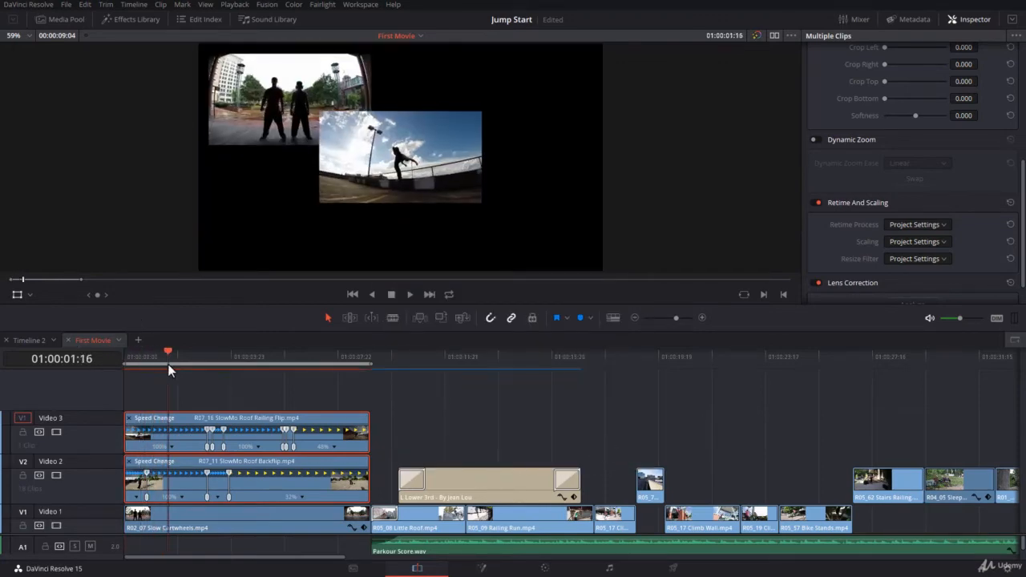
pyautogui.click(202, 417)
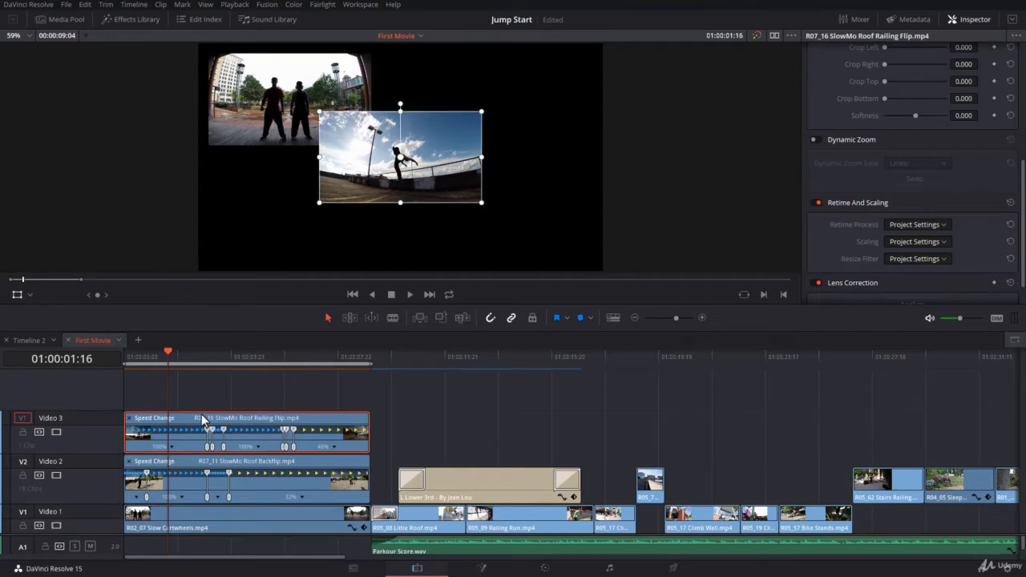
pyautogui.moveTo(359, 192); pyautogui.dragTo(454, 135)
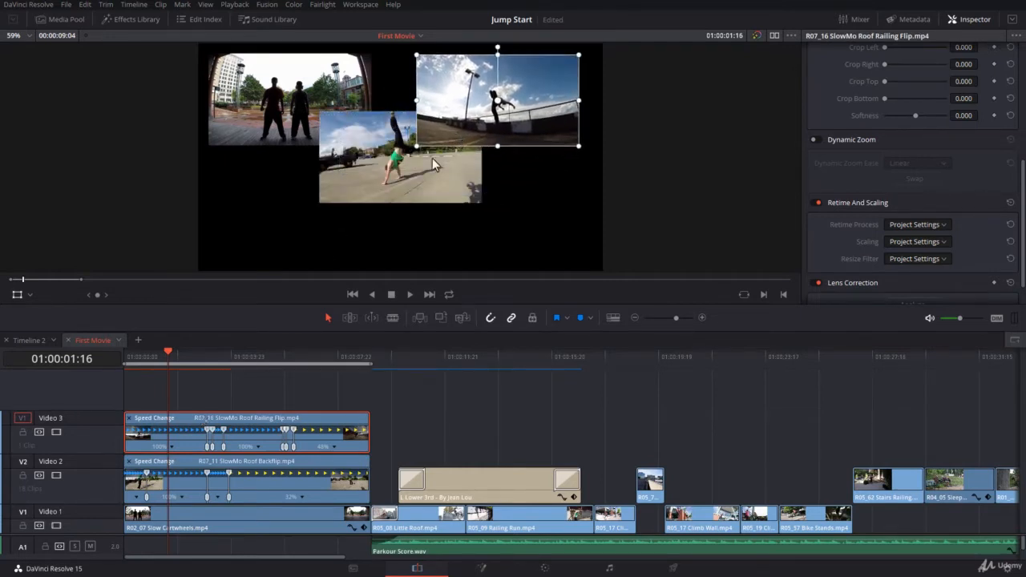
pyautogui.click(182, 461)
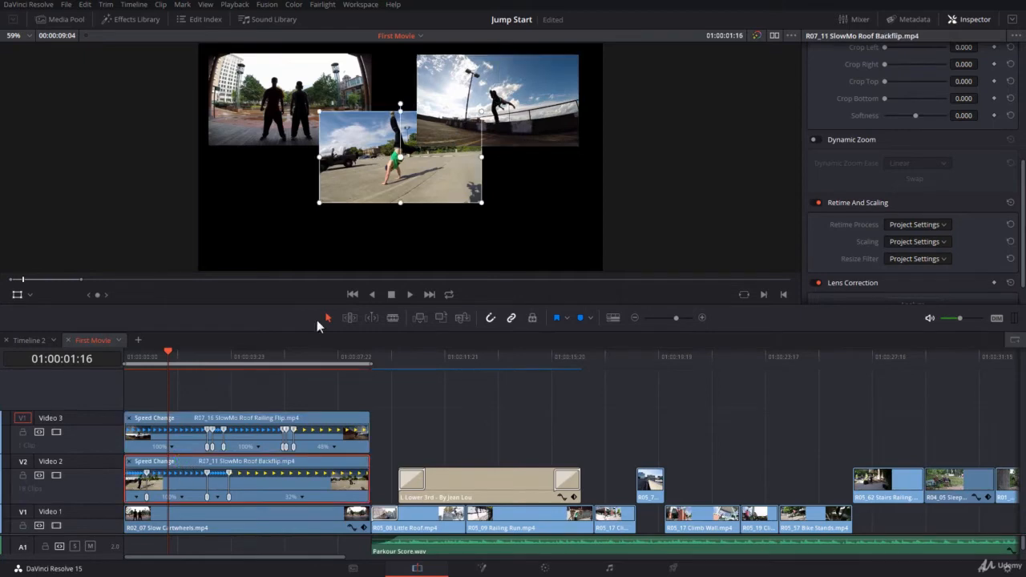
pyautogui.moveTo(398, 180); pyautogui.dragTo(306, 205)
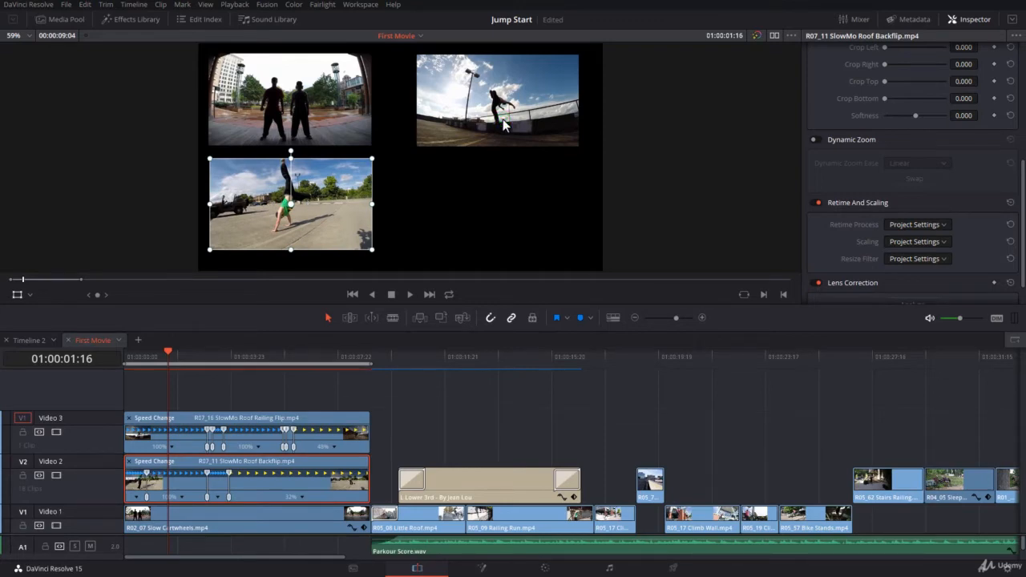
# - Set the Slow Cartwheels clip's Position Y to 180
pyautogui.click(257, 439)
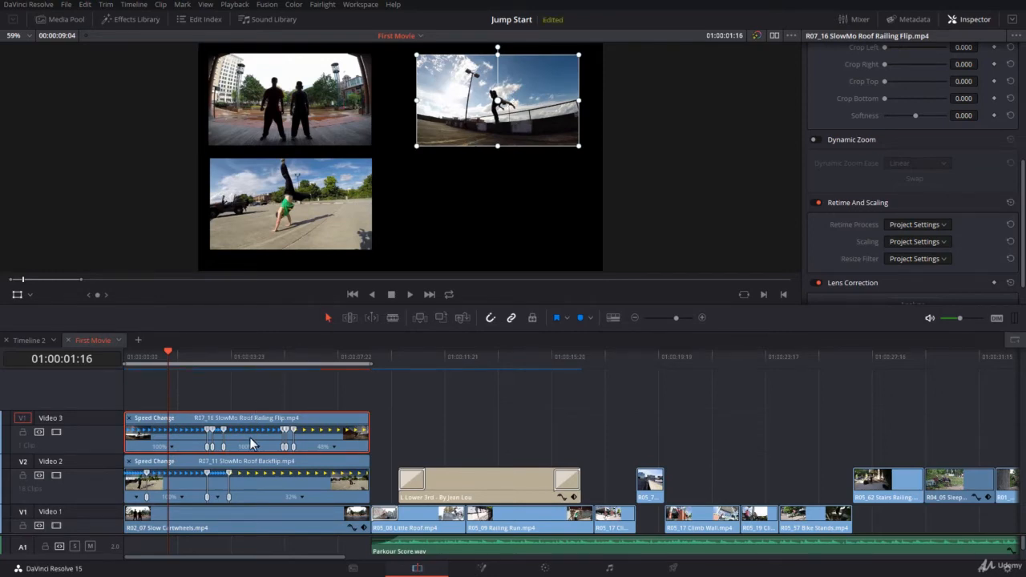
pyautogui.click(262, 523)
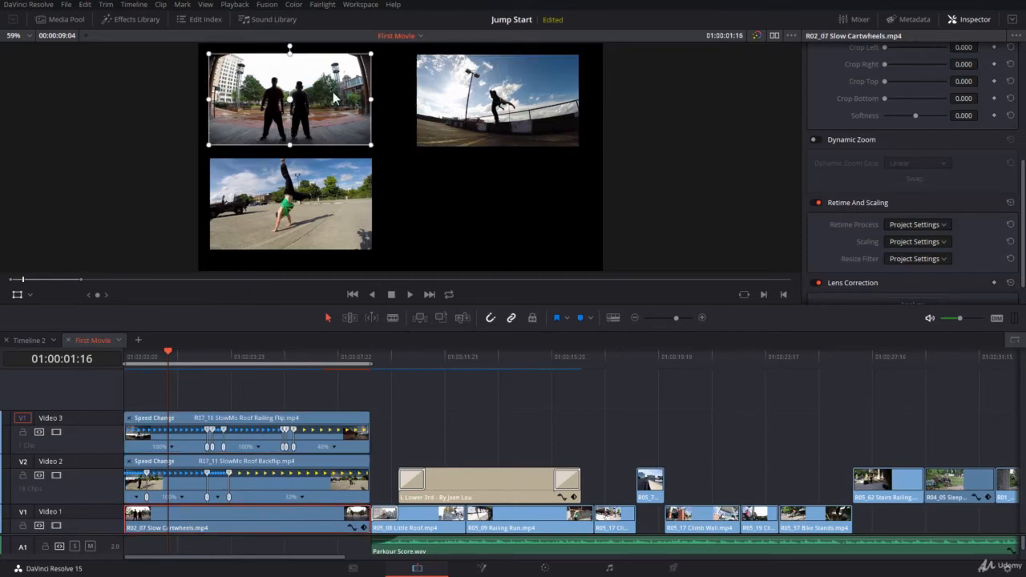
pyautogui.scroll(5, 902, 101)
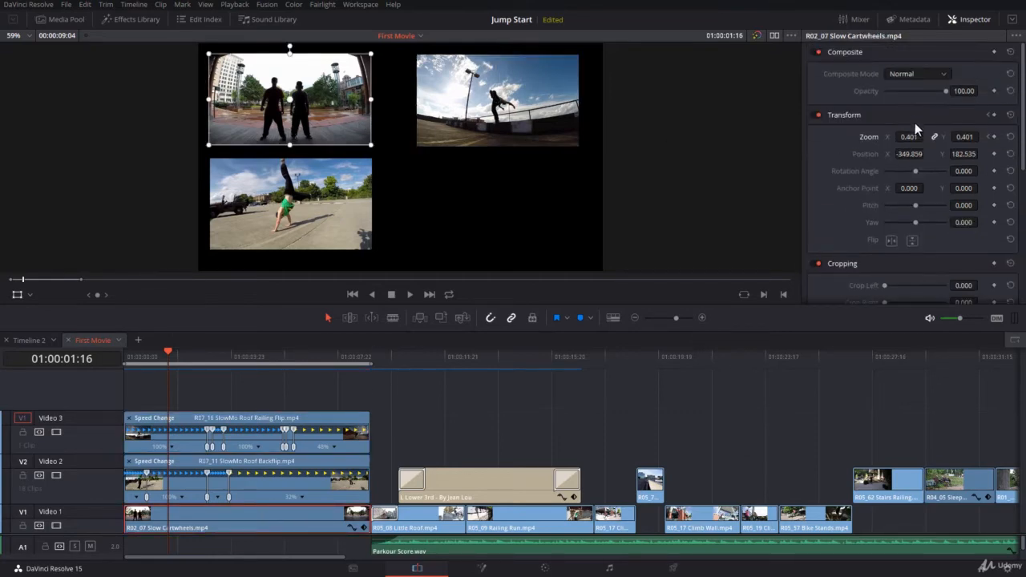
pyautogui.click(962, 154)
pyautogui.write('180')
pyautogui.press('Return')
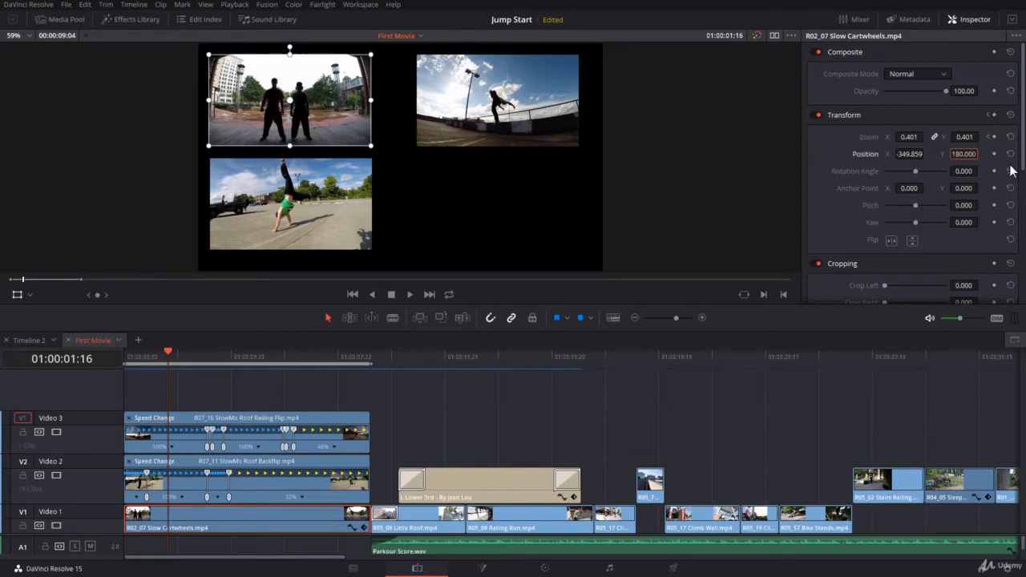
# - Set the Roof Railing Flip clip's Position Y to 180
pyautogui.click(286, 489)
pyautogui.click(280, 420)
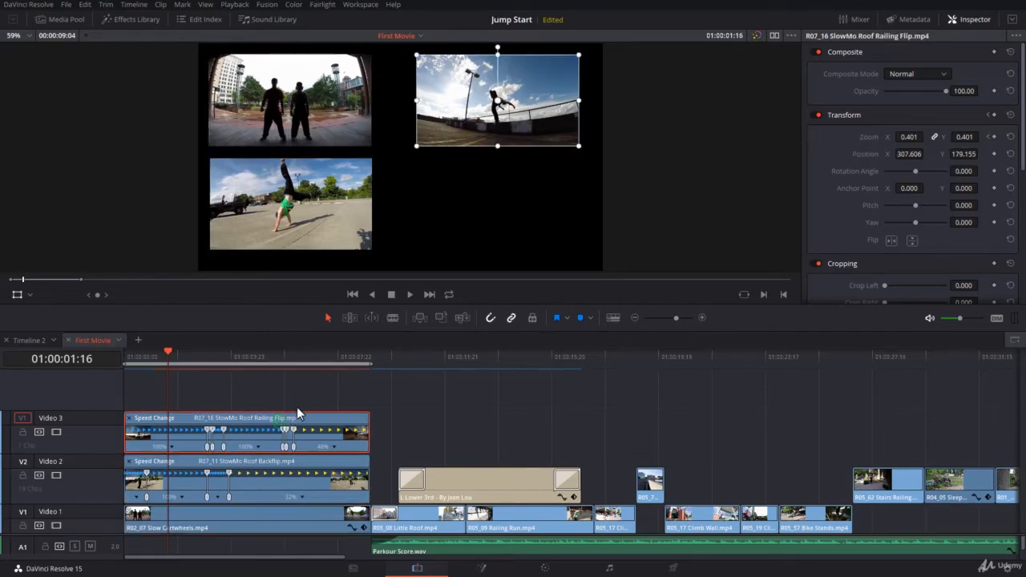
pyautogui.click(971, 152)
pyautogui.write('180')
pyautogui.press('Return')
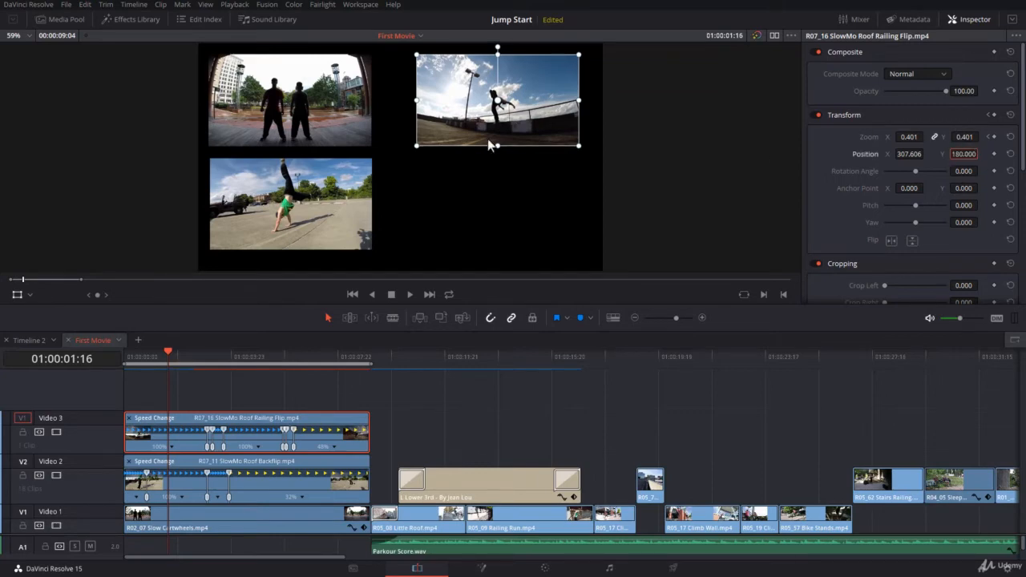
pyautogui.click(705, 141)
# - Play back the split-screen opening from the timeline's start and stop at about 01:00:03:01
pyautogui.moveTo(169, 354); pyautogui.dragTo(100, 367)
pyautogui.press('space')
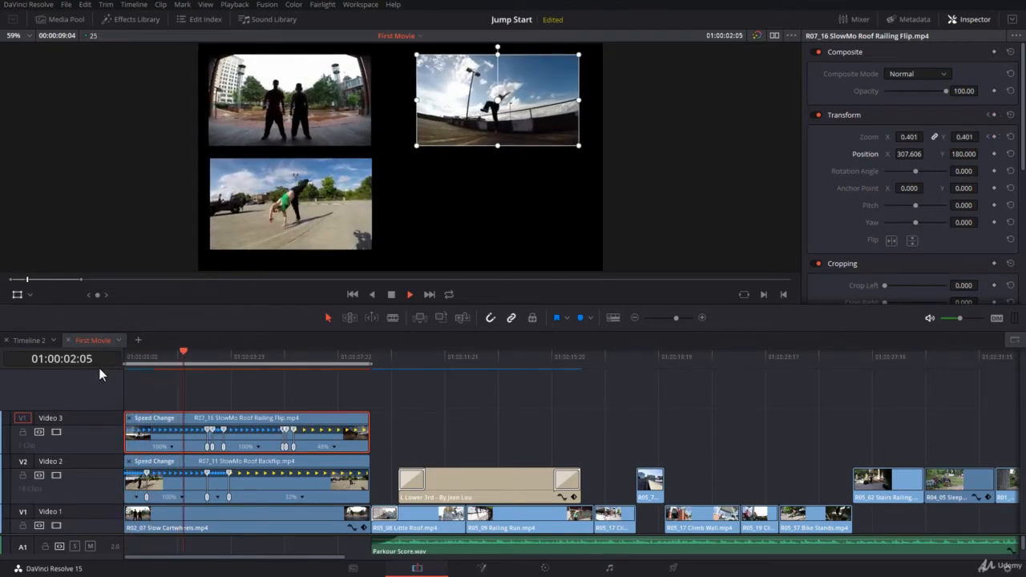
pyautogui.press('space')
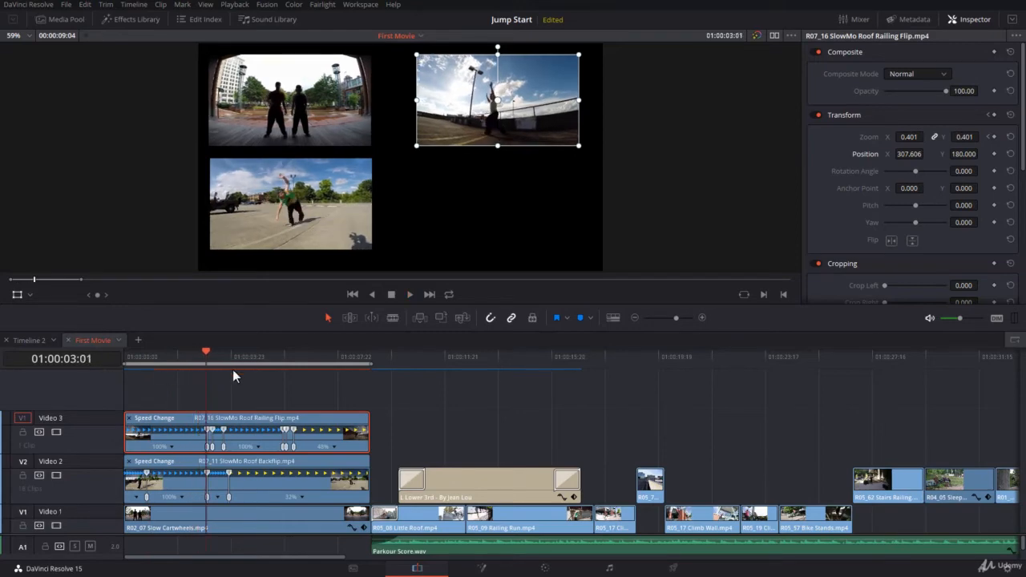
# - Add a Text title on a new Video 4 track at the timeline's start and extend it to the end of the stacked clips
pyautogui.click(138, 24)
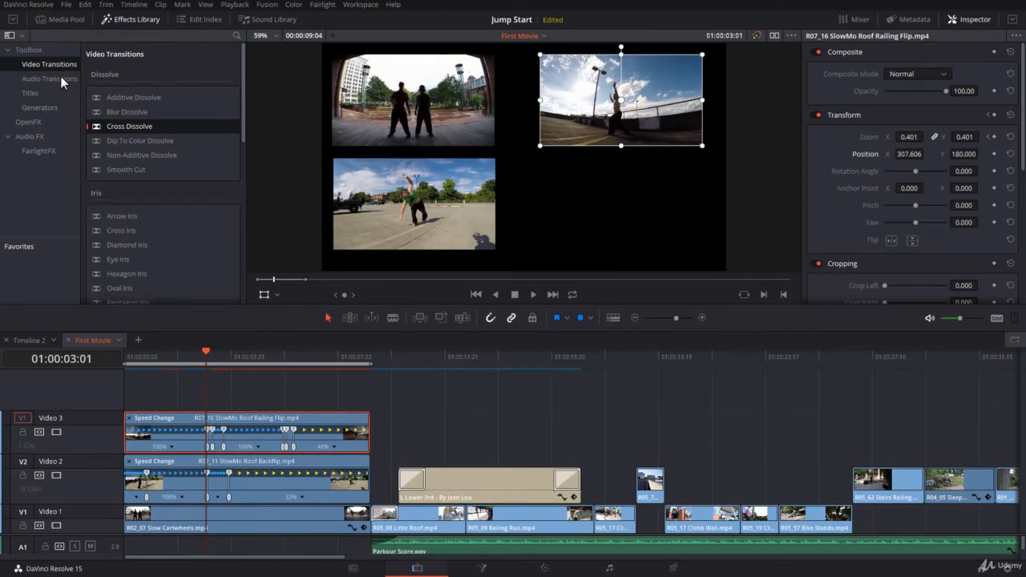
pyautogui.click(44, 93)
pyautogui.moveTo(130, 138); pyautogui.dragTo(127, 401)
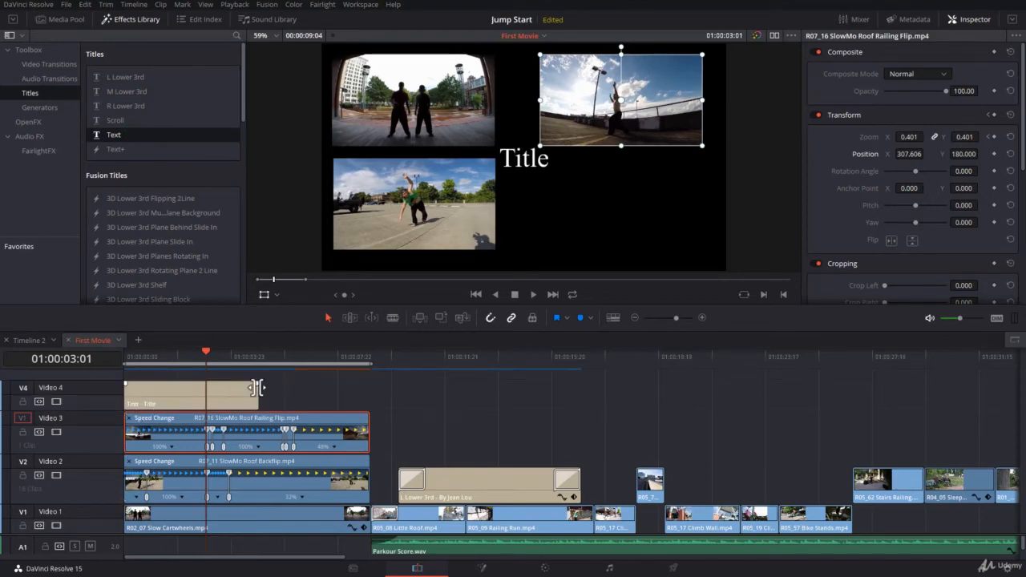
pyautogui.moveTo(256, 388); pyautogui.dragTo(366, 393)
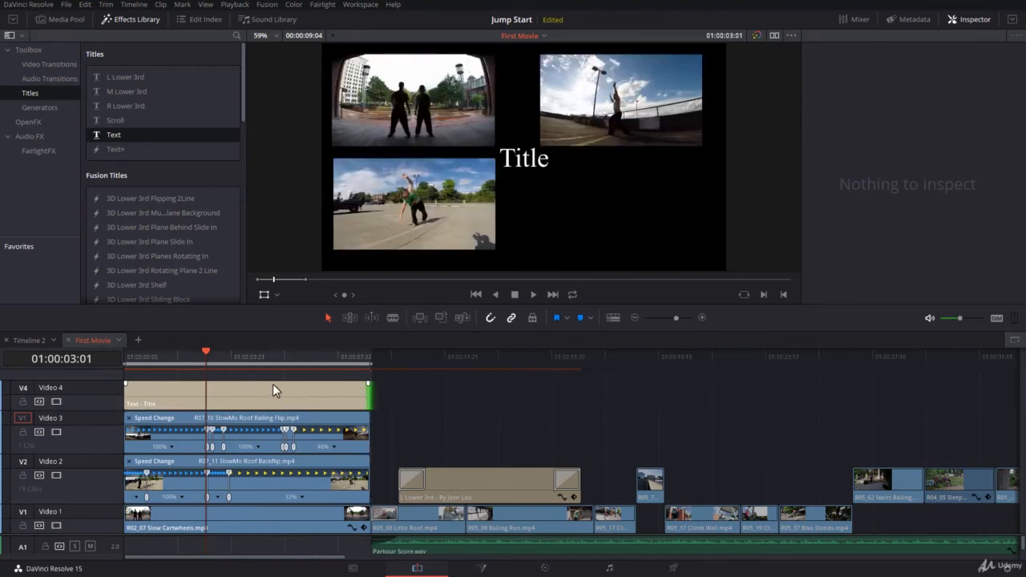
# - Replace the title's text with "DaVinci Resolve 15" and "Video Editing" on a second line
pyautogui.click(273, 390)
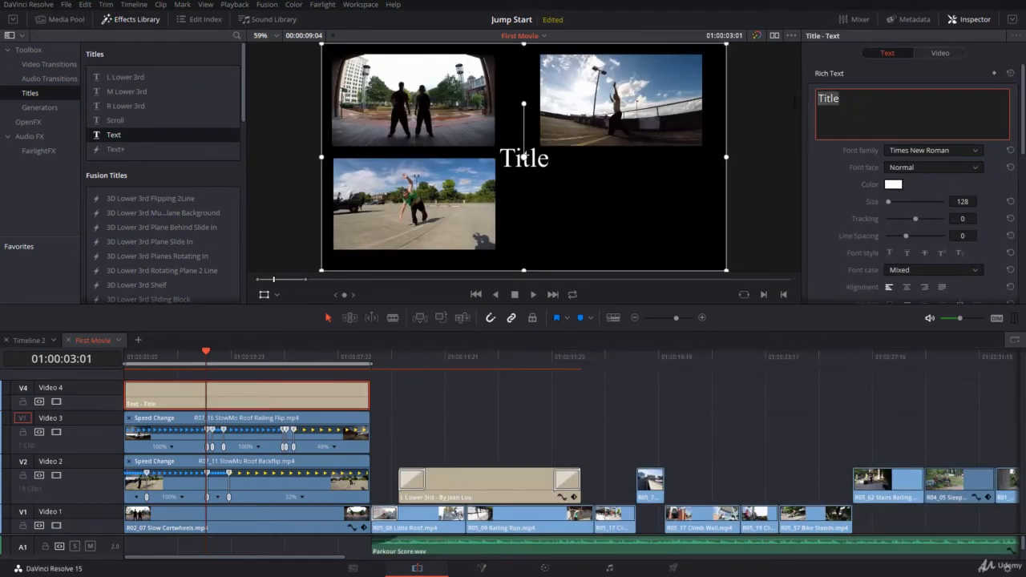
pyautogui.write('DaVinci')
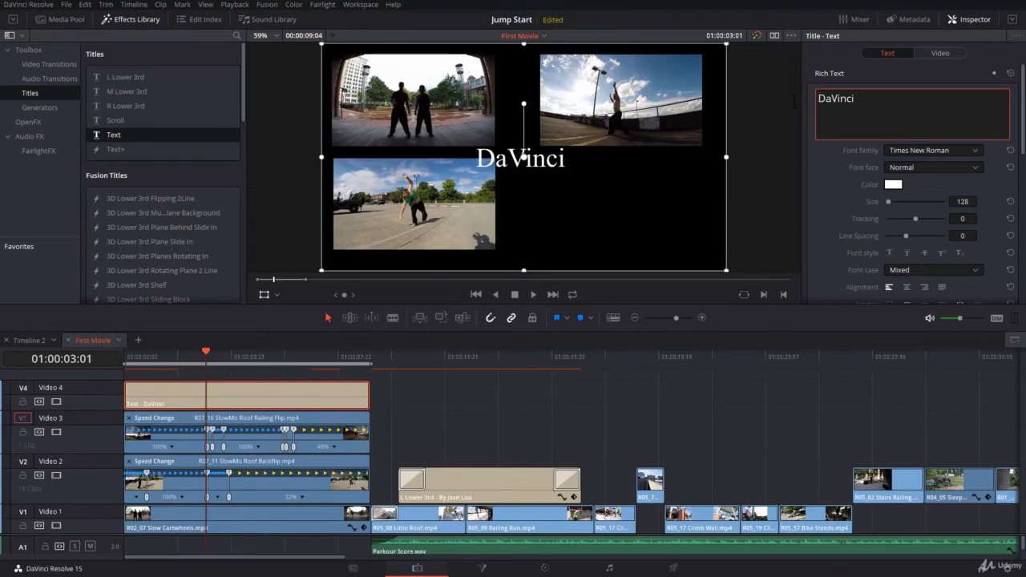
pyautogui.write(' Resolve 15 ')
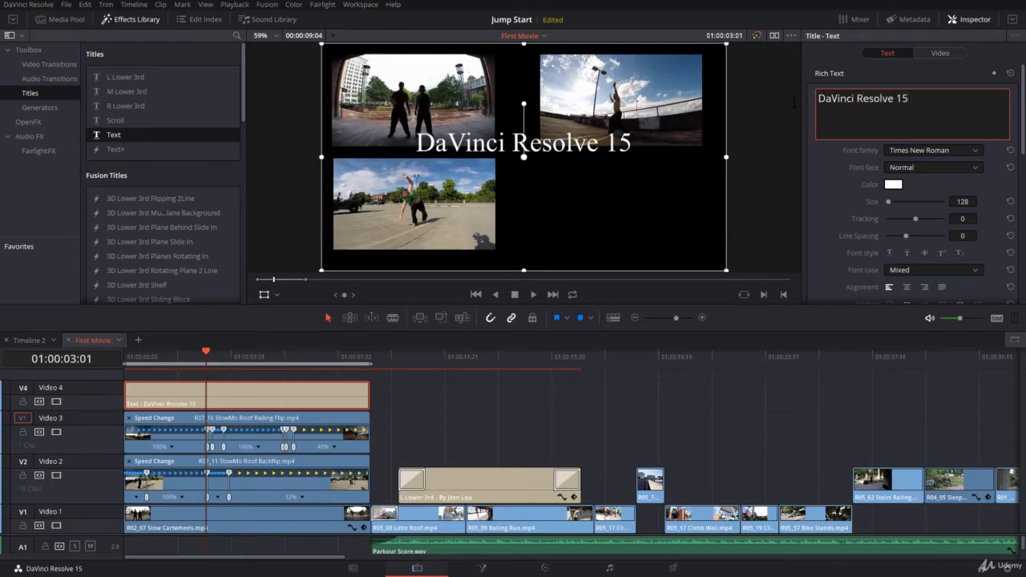
pyautogui.write('Video Editing')
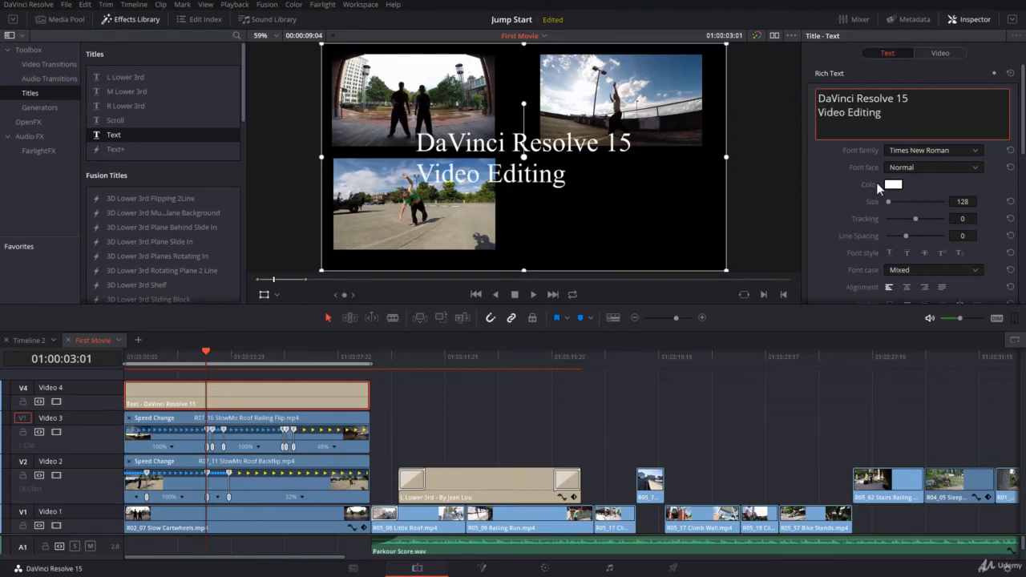
# - Change the font family of both title lines to Calibri
pyautogui.tripleClick(870, 115)
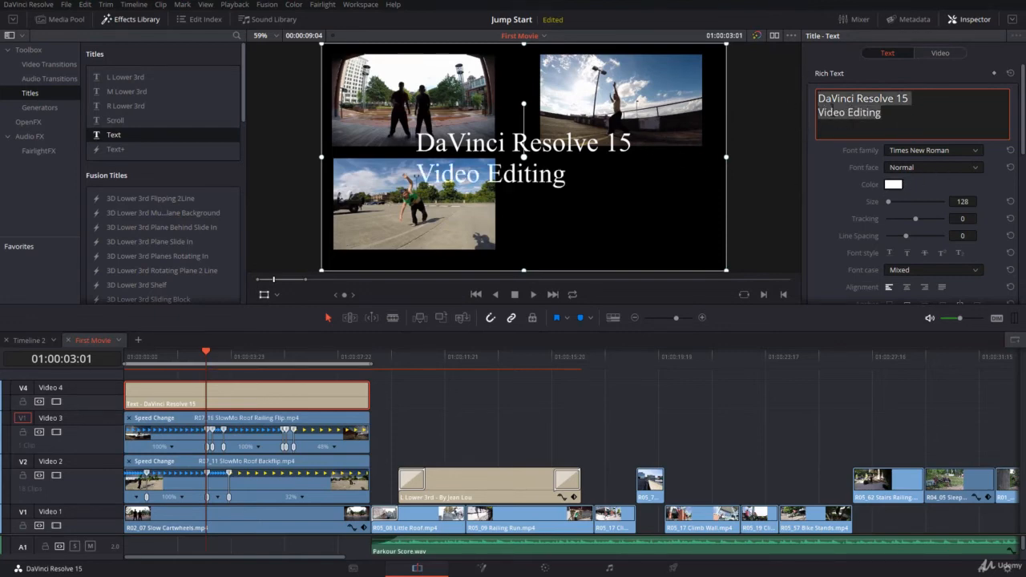
pyautogui.click(925, 152)
pyautogui.press('c')
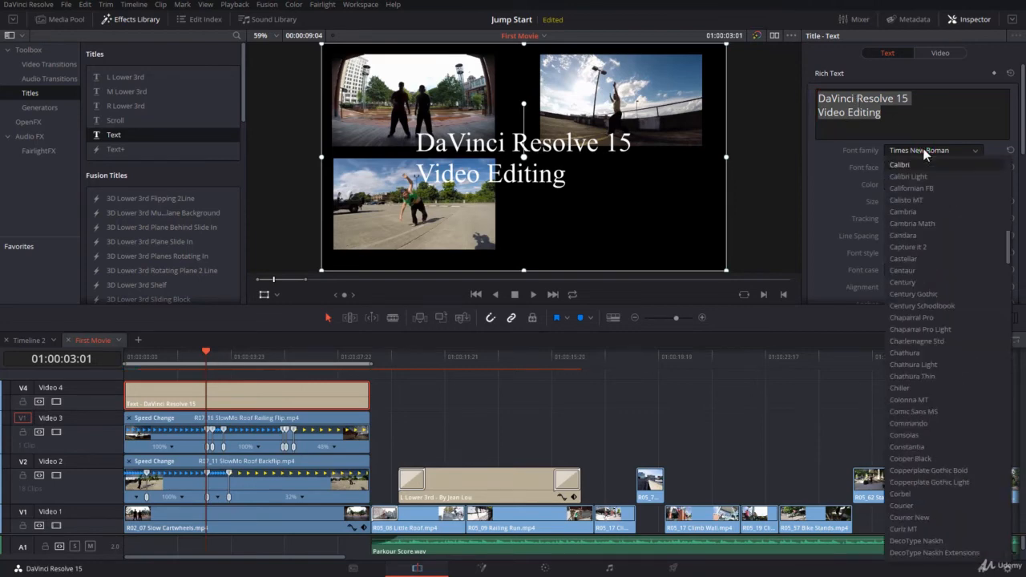
pyautogui.click(915, 166)
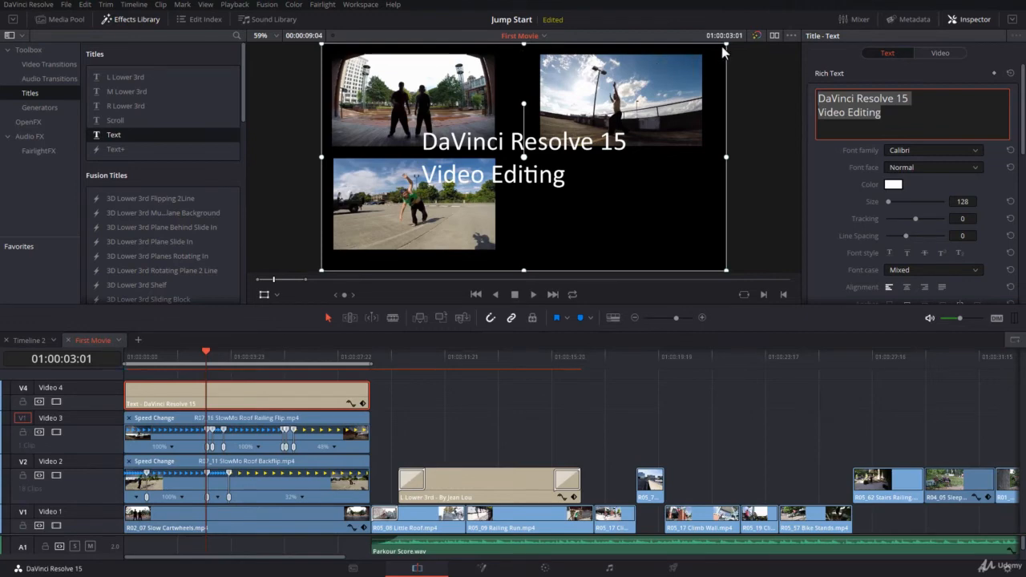
# - Scale the title down and move it into the empty lower-right quadrant of the frame, fitting it to the quadrant's width
pyautogui.moveTo(721, 46); pyautogui.dragTo(655, 83)
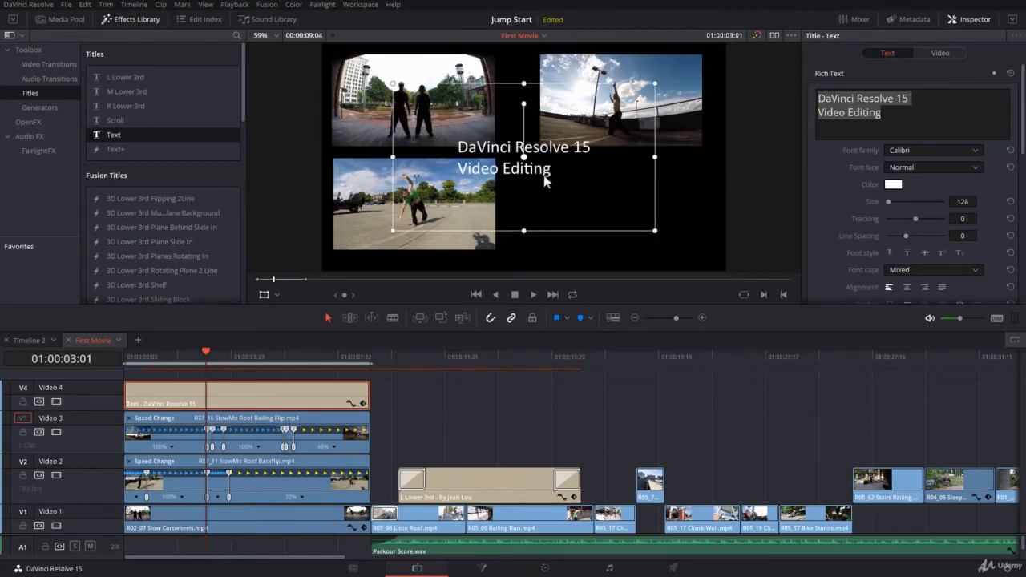
pyautogui.moveTo(543, 178); pyautogui.dragTo(613, 210)
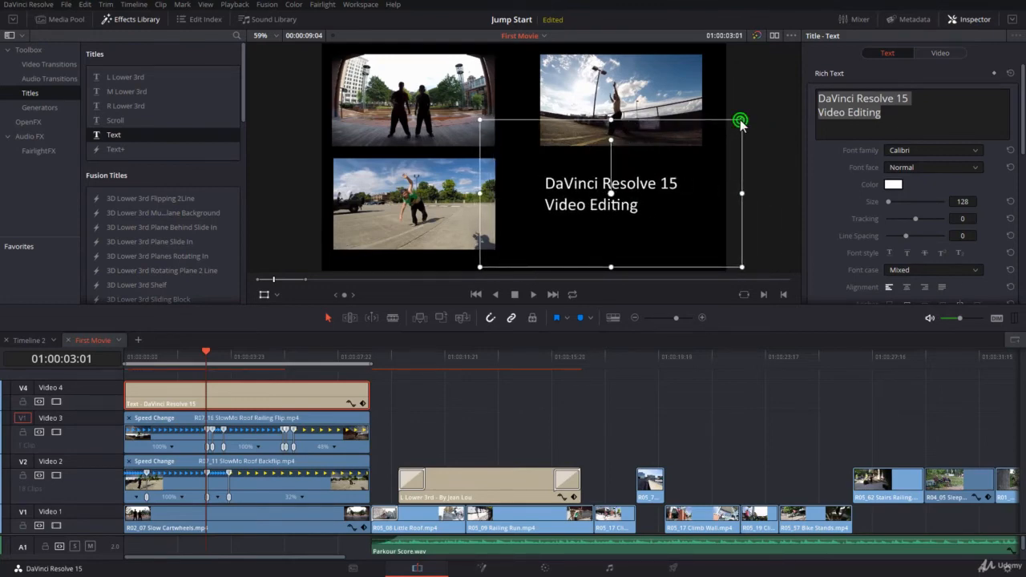
pyautogui.moveTo(740, 121); pyautogui.dragTo(755, 113)
# - Centre-align the title's two lines and nudge the title slightly lower within its quadrant
pyautogui.scroll(-1, 890, 232)
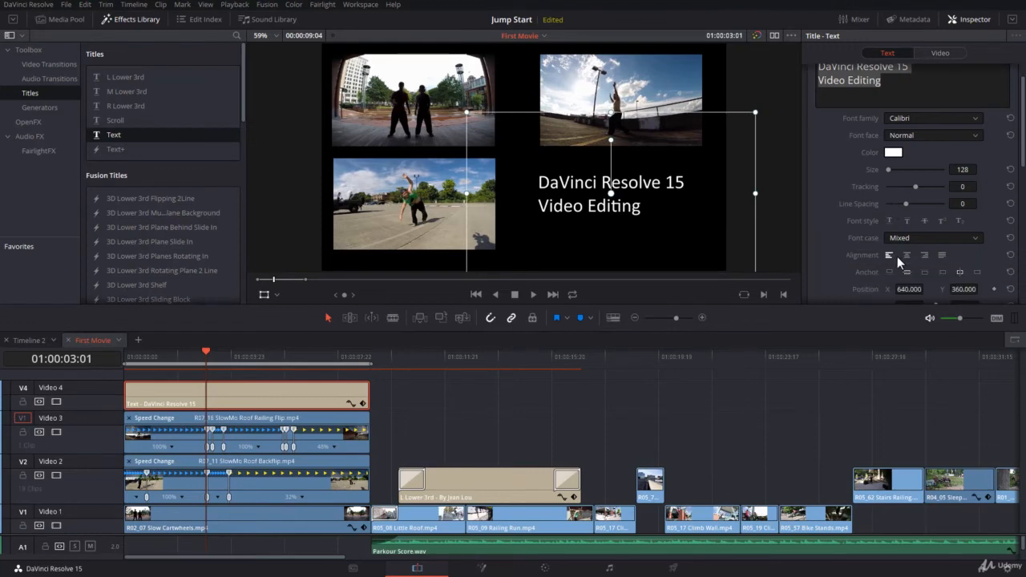
pyautogui.click(905, 255)
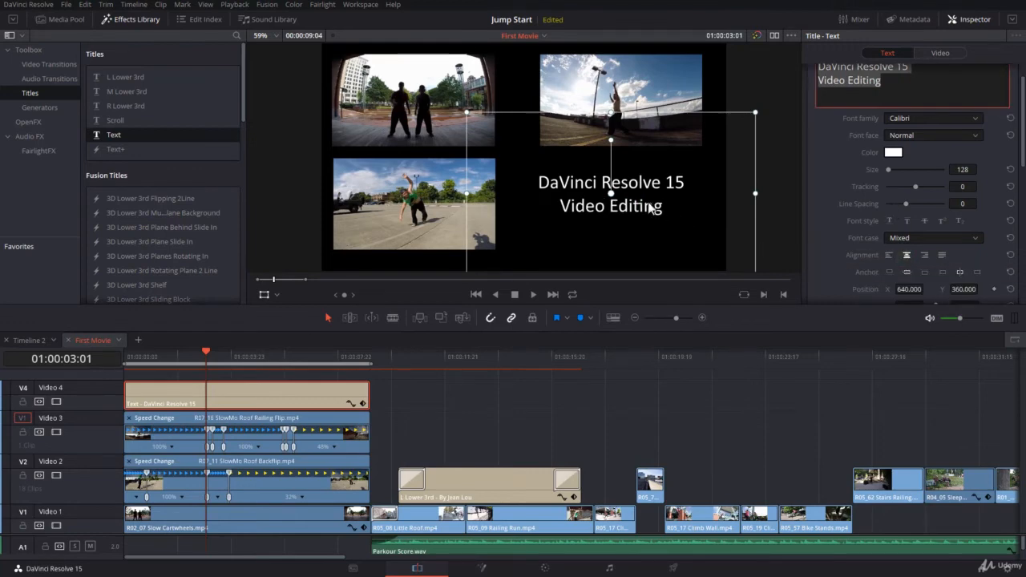
pyautogui.moveTo(651, 207); pyautogui.dragTo(655, 219)
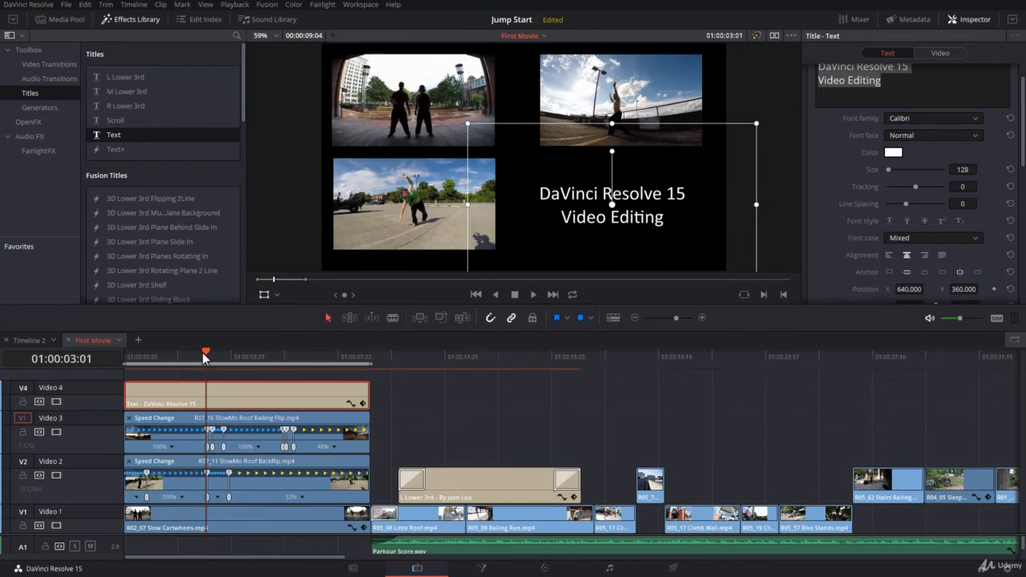
# - Add a fade-in to the title clip on Video 4, ending about halfway through the clip
pyautogui.click(126, 385)
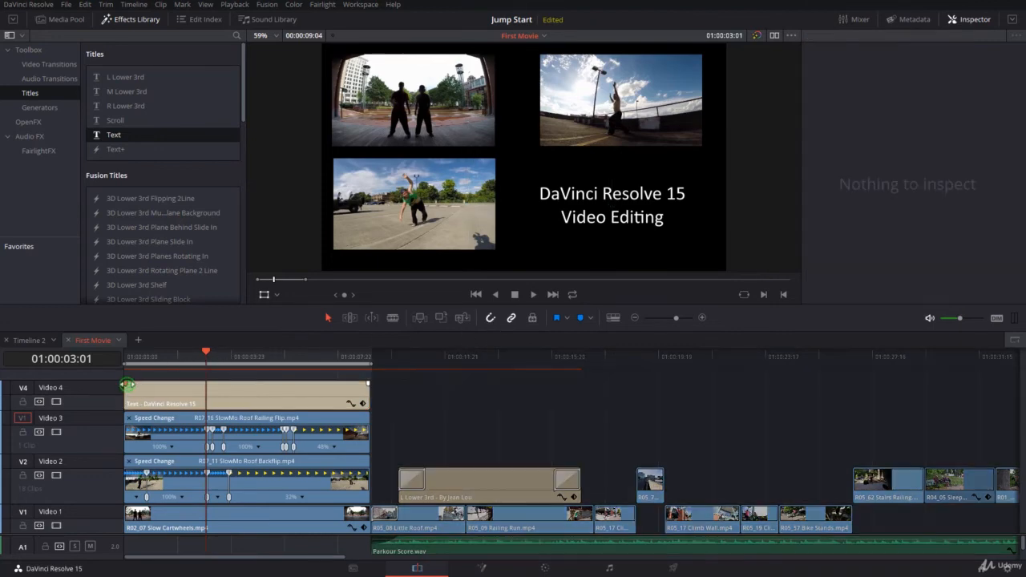
pyautogui.moveTo(127, 384); pyautogui.dragTo(251, 388)
# - Play back the opening from the timeline's start with looping turned on and stop at about 01:00:04:06
pyautogui.moveTo(204, 356); pyautogui.dragTo(81, 370)
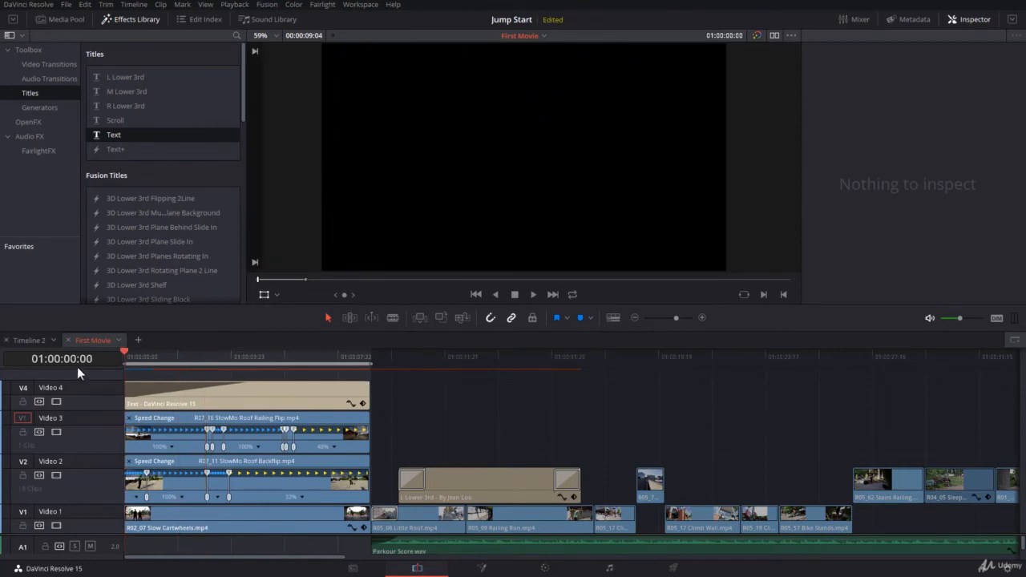
pyautogui.press('space')
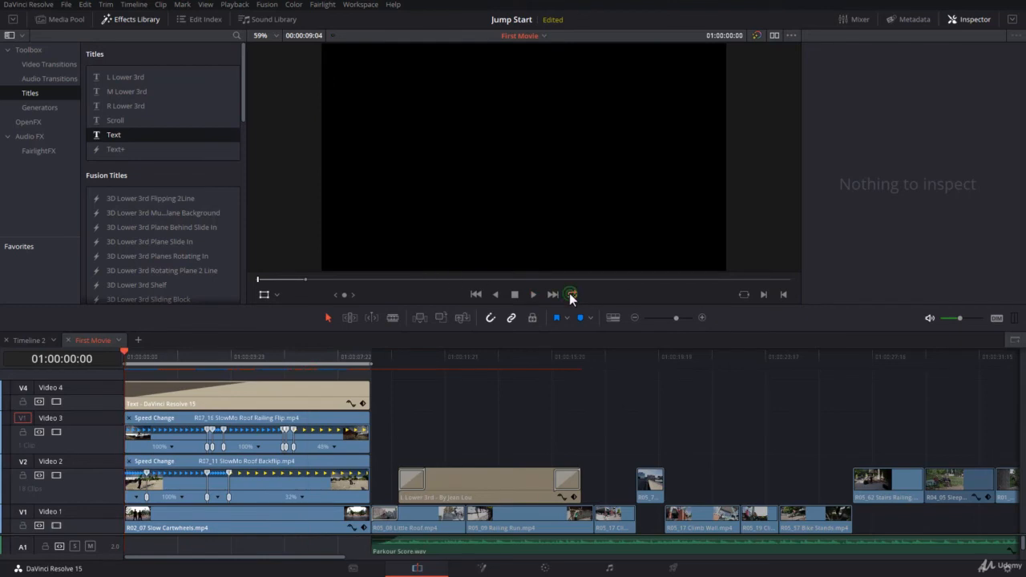
pyautogui.press('space')
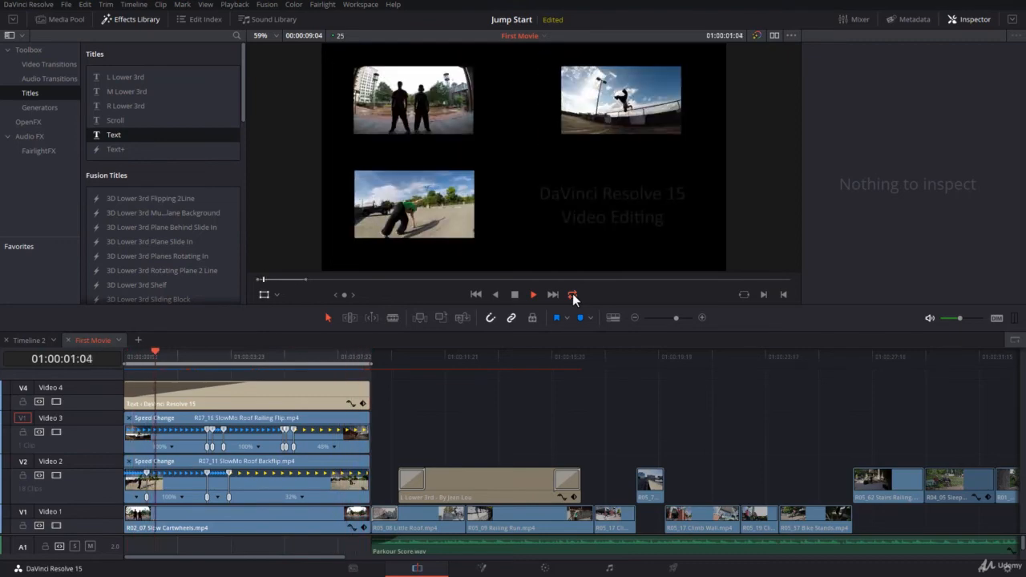
pyautogui.press('space')
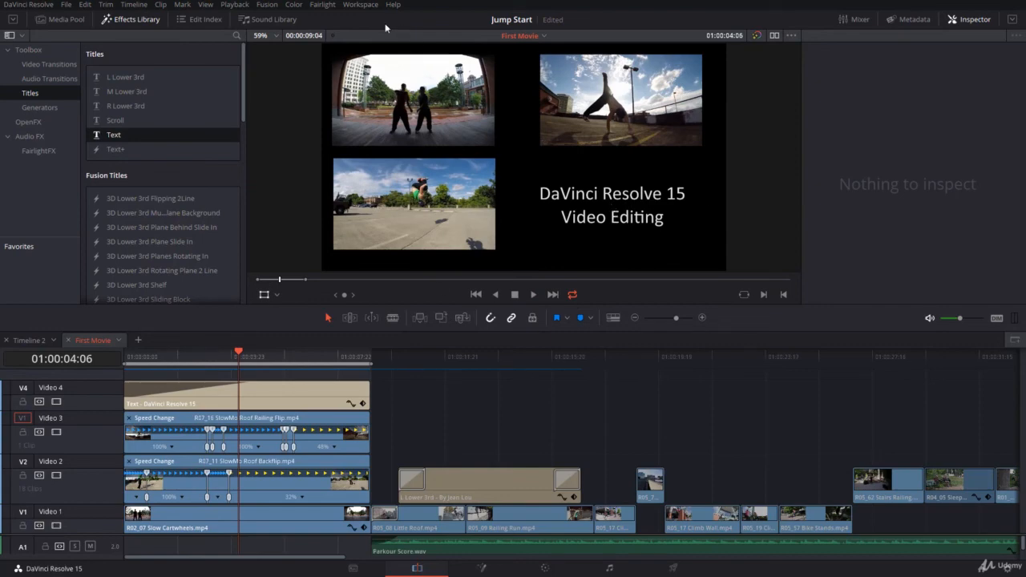
# - Display the timeline full screen in Cinema Viewer mode
pyautogui.click(361, 4)
pyautogui.moveTo(369, 29)
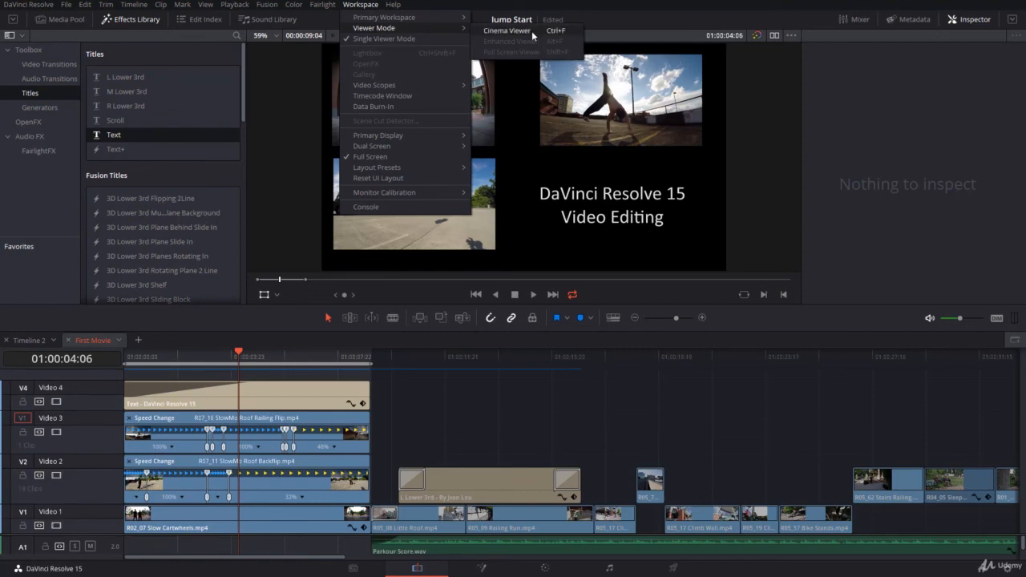
pyautogui.click(606, 451)
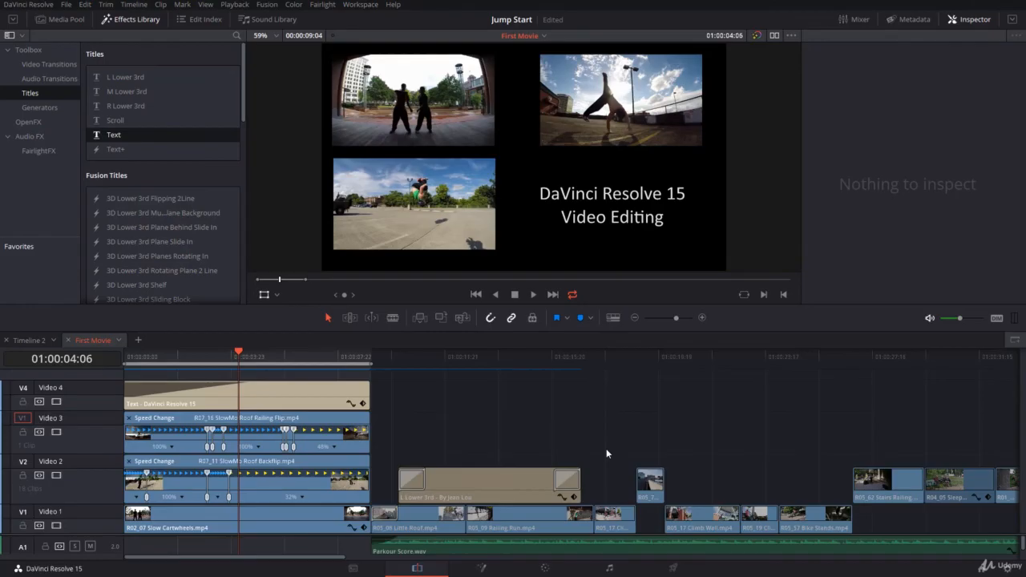
pyautogui.hotkey('ctrl', 'f')
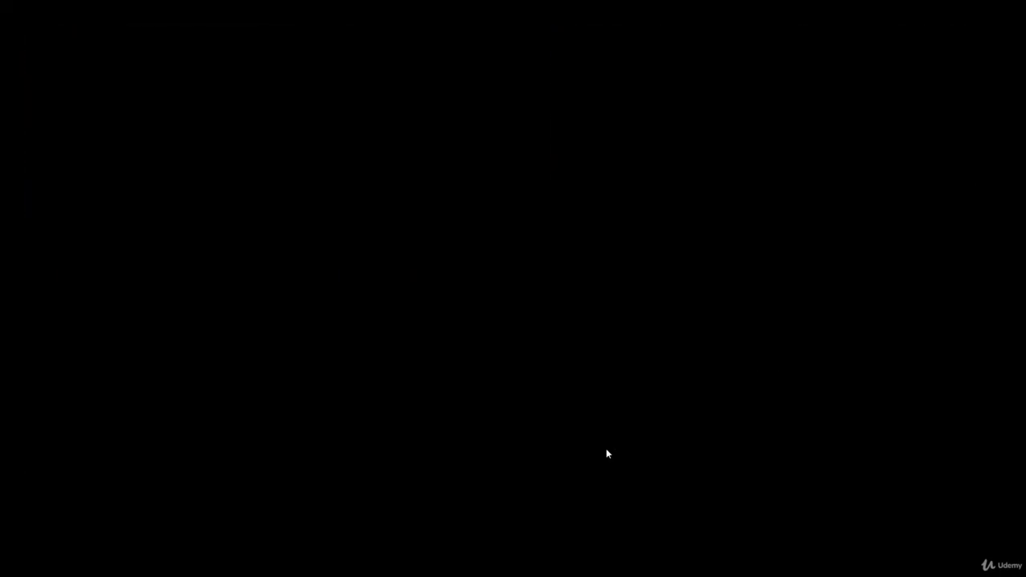